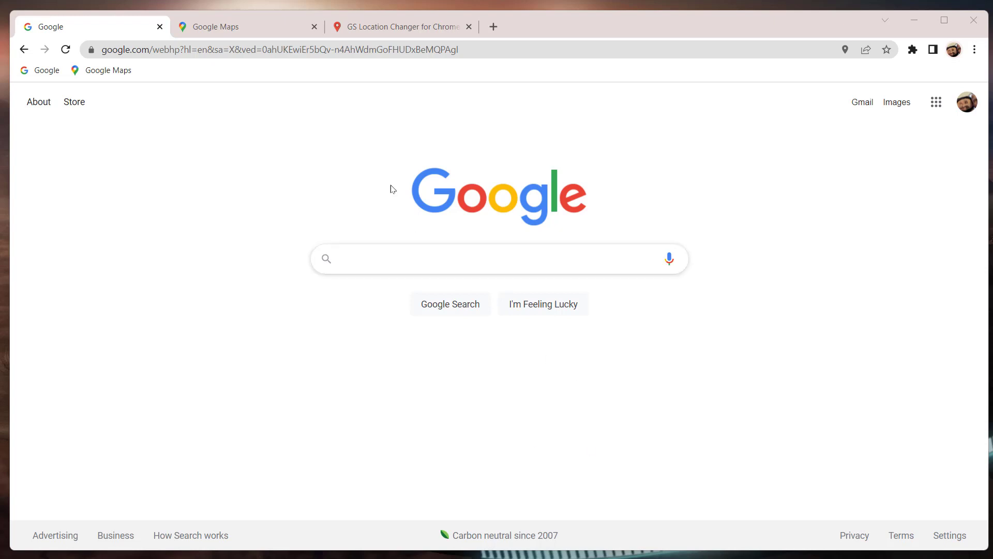
- Run the 'personal injury lawyer near me' search from Google's recent searches list
left_click(395, 26)
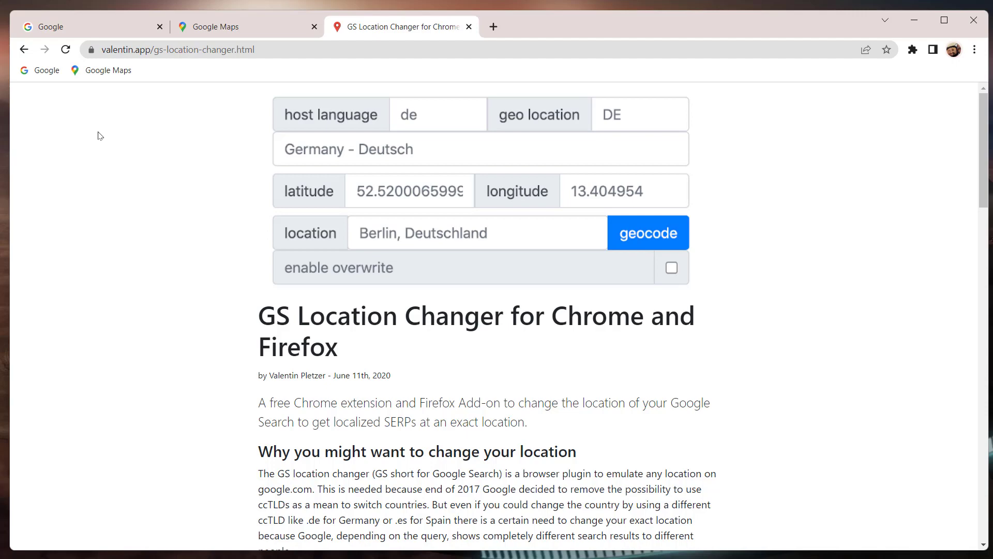
left_click(107, 26)
left_click(390, 265)
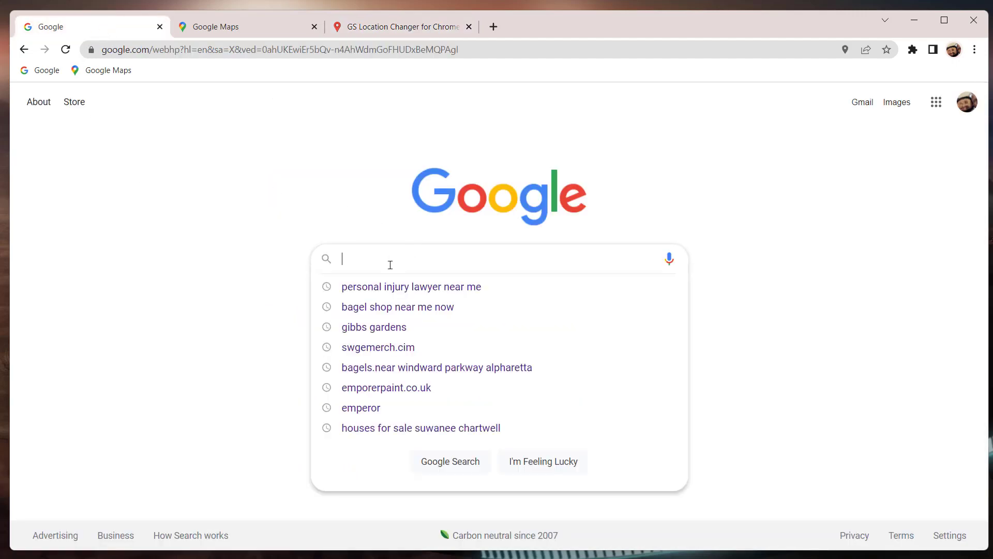
key("Down")
key("Return")
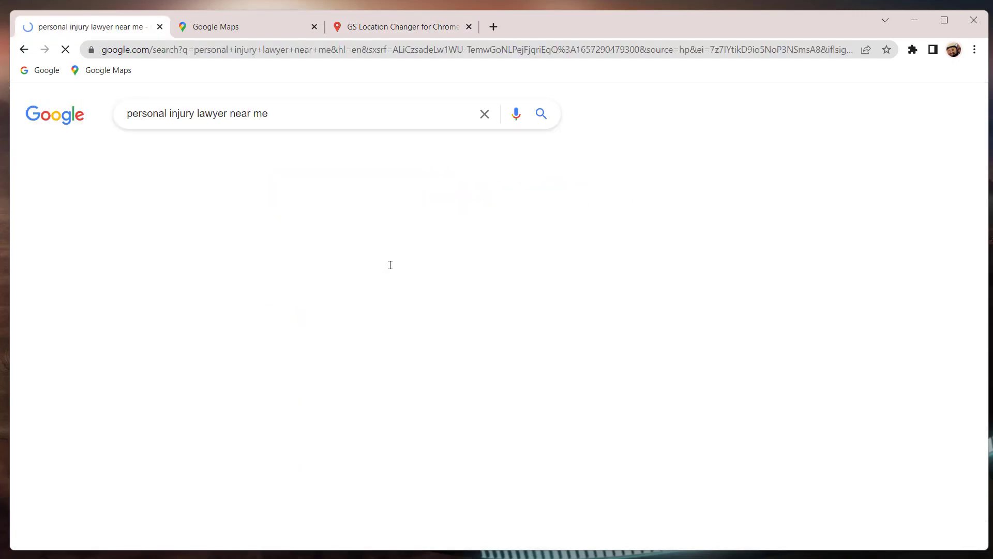
mouse_move(338, 256)
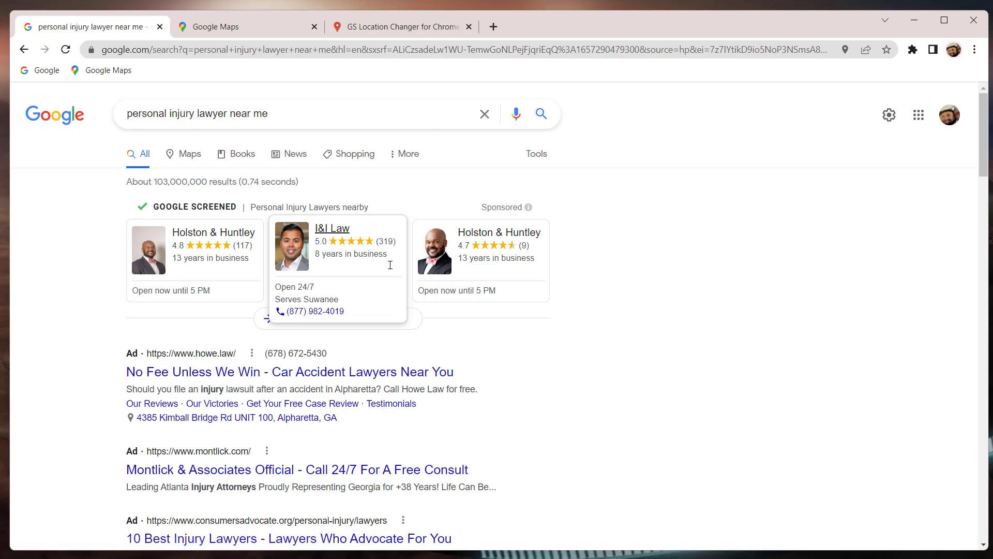
- Scroll through the local attorney listings around Suwanee and Johns Creek, Georgia
scroll(71, 297, "down", 5)
scroll(60, 303, "down", 1)
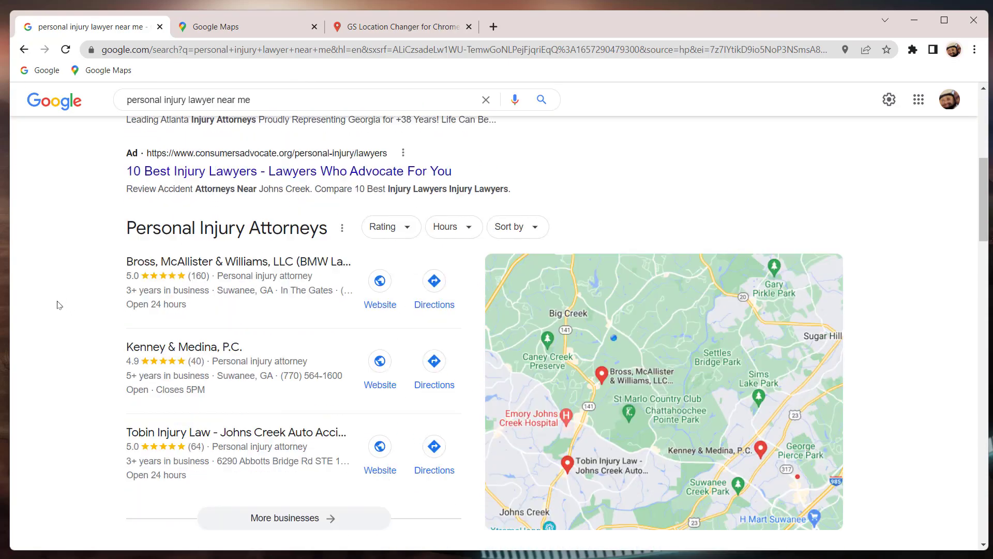
scroll(61, 299, "down", 3)
scroll(62, 299, "up", 2)
scroll(68, 299, "up", 2)
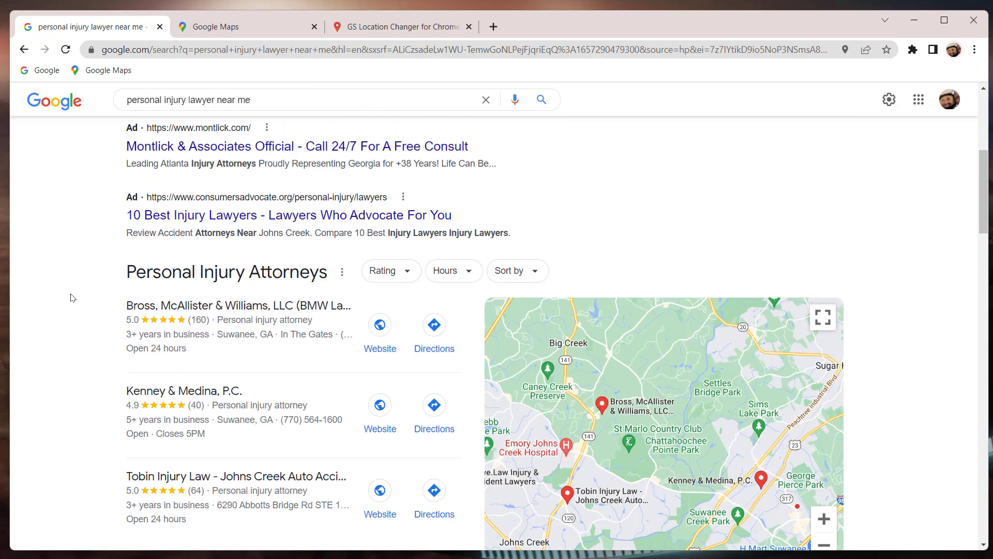
scroll(47, 293, "down", 2)
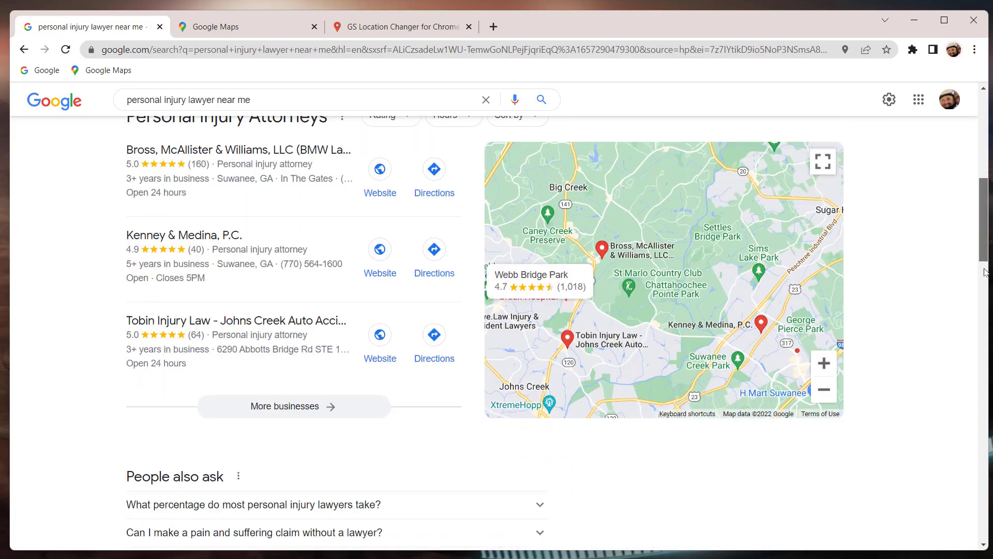
left_click(985, 408)
scroll(985, 409, "down", 10)
scroll(985, 408, "down", 3)
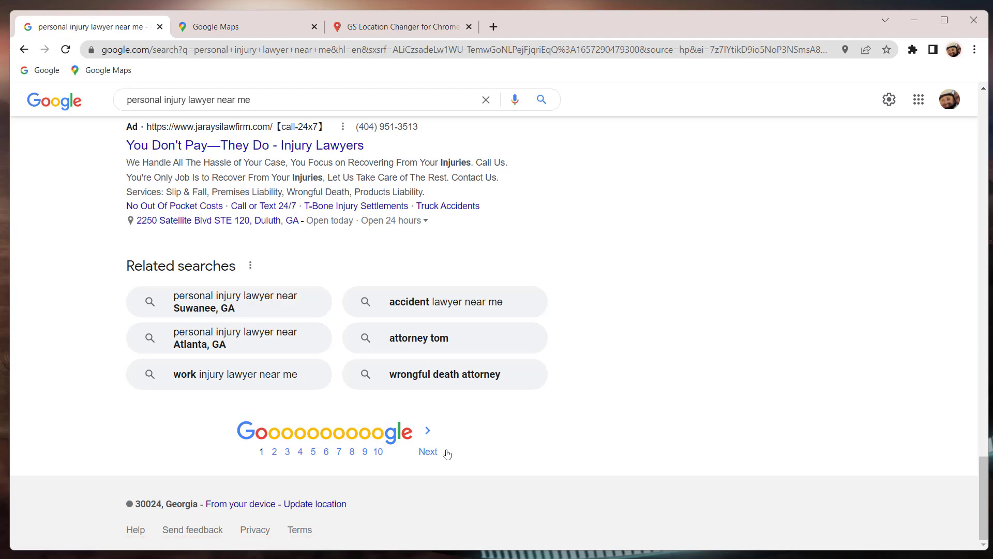
scroll(977, 415, "up", 6)
left_click_drag(977, 415, 945, 226)
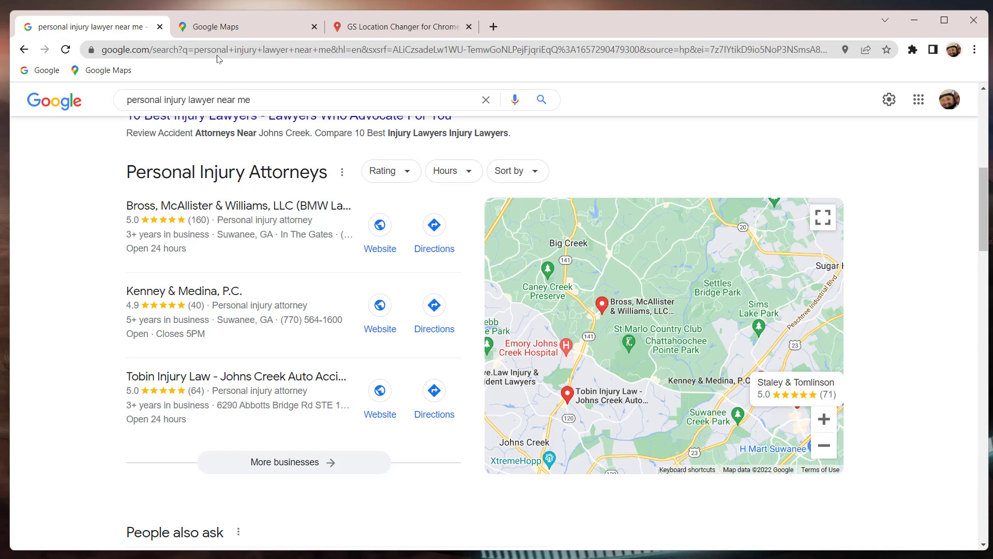
- Zoom the Google Maps world map into Los Angeles and select Manhattan Beach
left_click(237, 32)
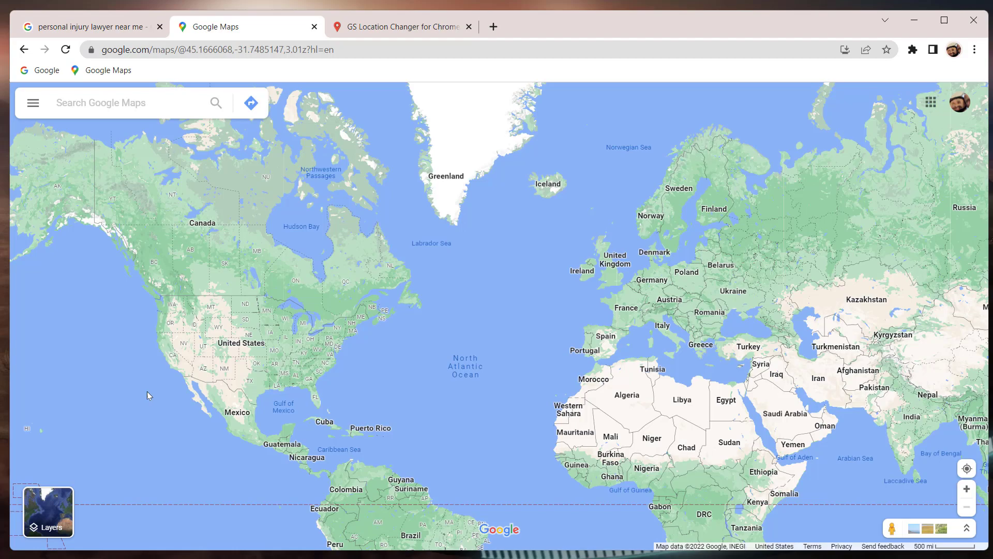
scroll(160, 358, "up", 1)
scroll(157, 355, "up", 2)
mouse_move(158, 355)
left_mouse_down()
mouse_move(295, 355)
mouse_move(250, 268)
left_mouse_up()
scroll(413, 376, "up", 2)
scroll(411, 353, "up", 2)
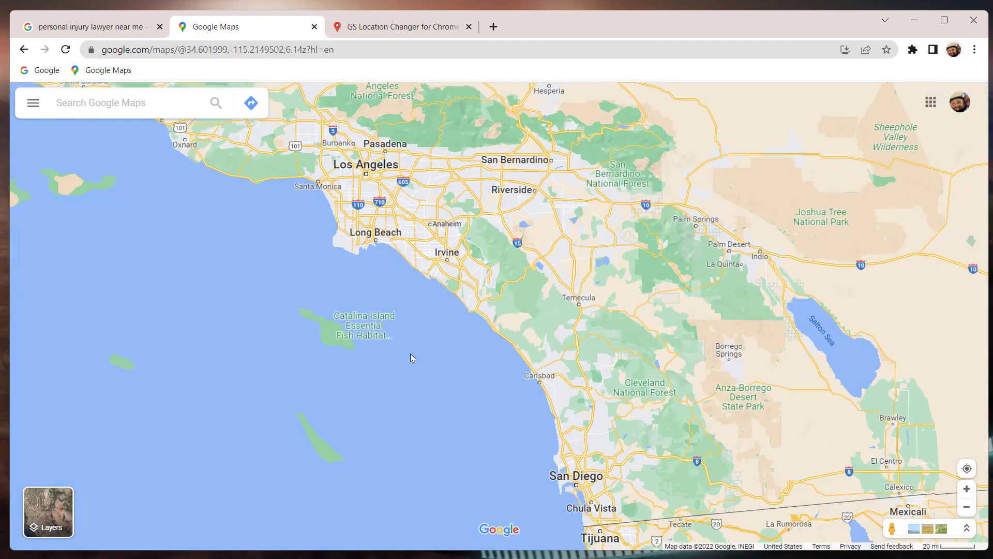
left_click_drag(324, 209, 413, 283)
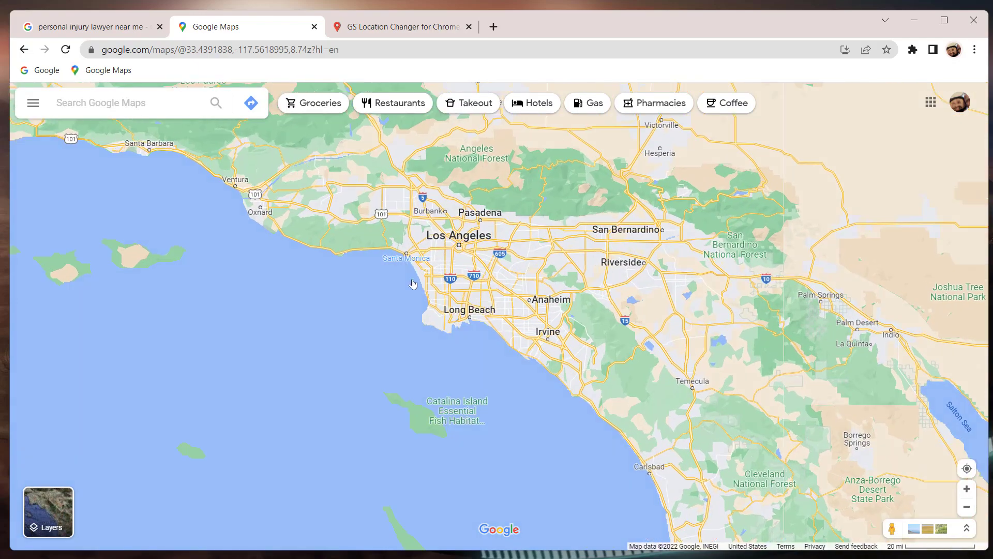
scroll(412, 283, "up", 2)
scroll(396, 326, "up", 1)
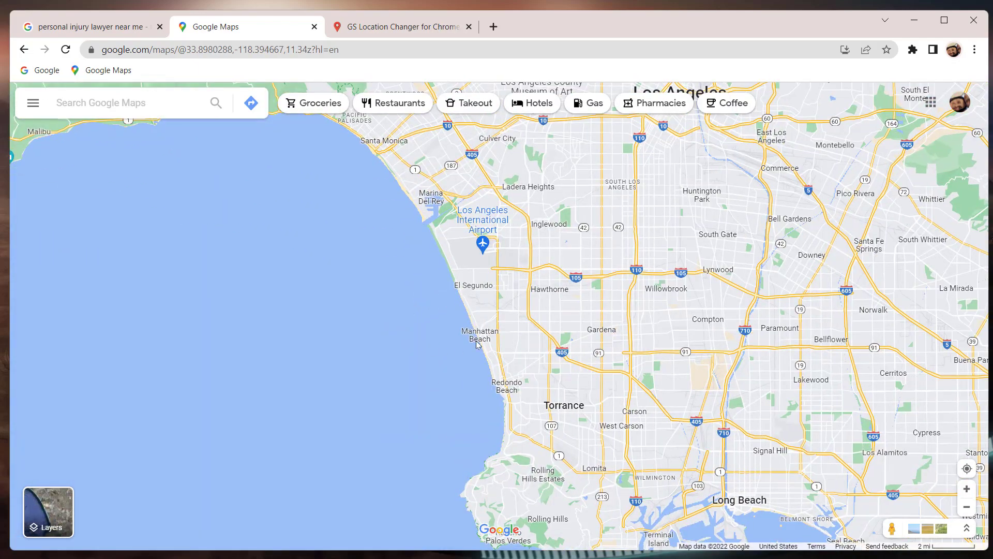
scroll(468, 383, "up", 1)
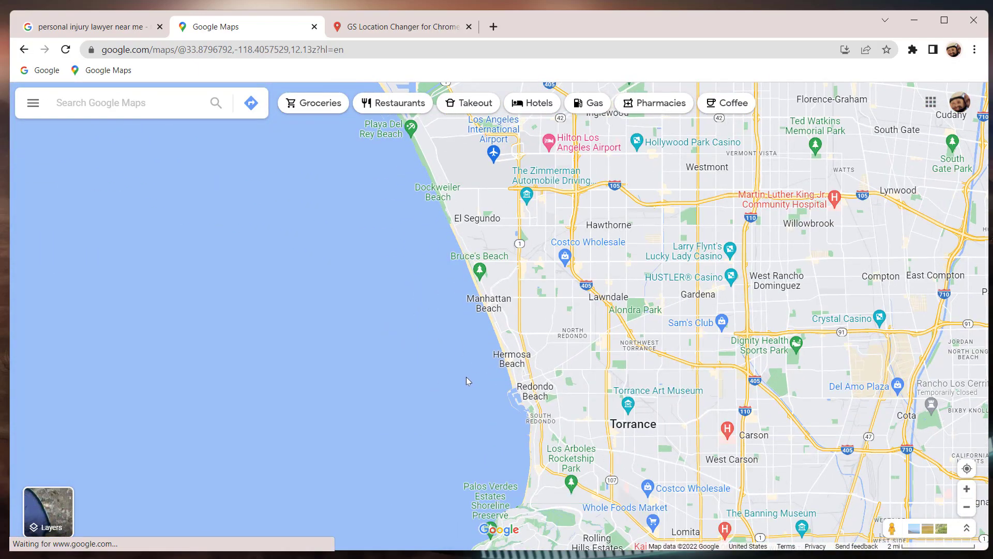
left_click(486, 305)
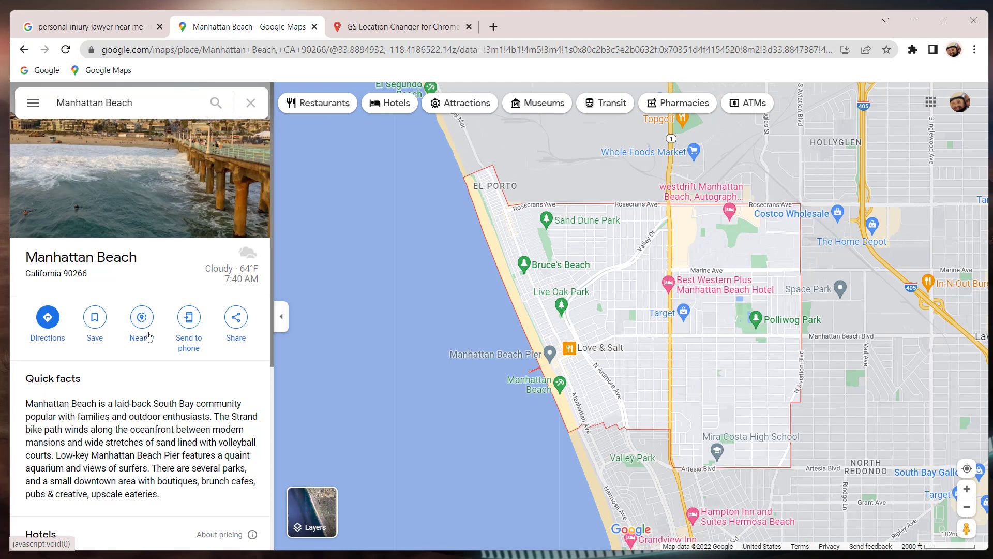
- Search nearby for 'star bucks' and open the Starbucks nearest the beach
left_click(145, 335)
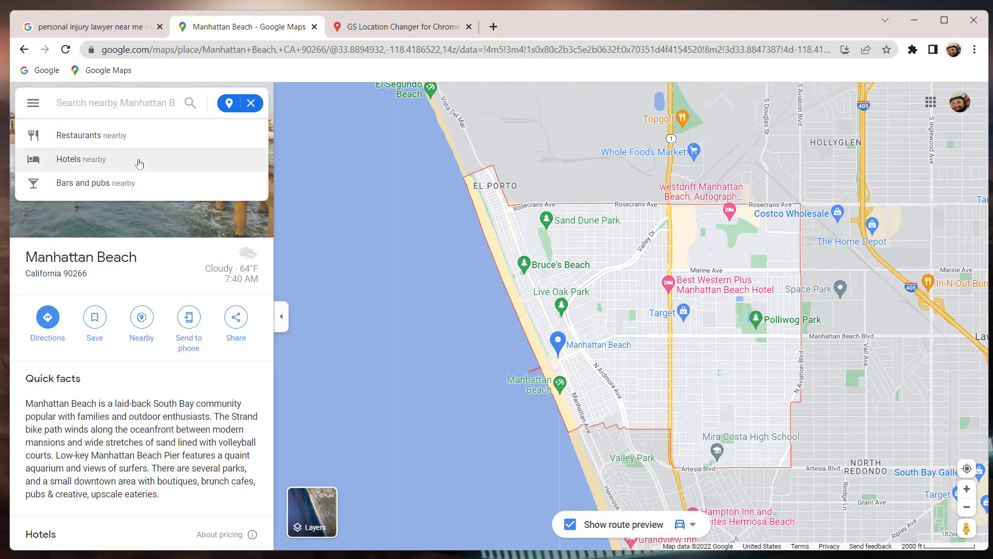
type("star bu")
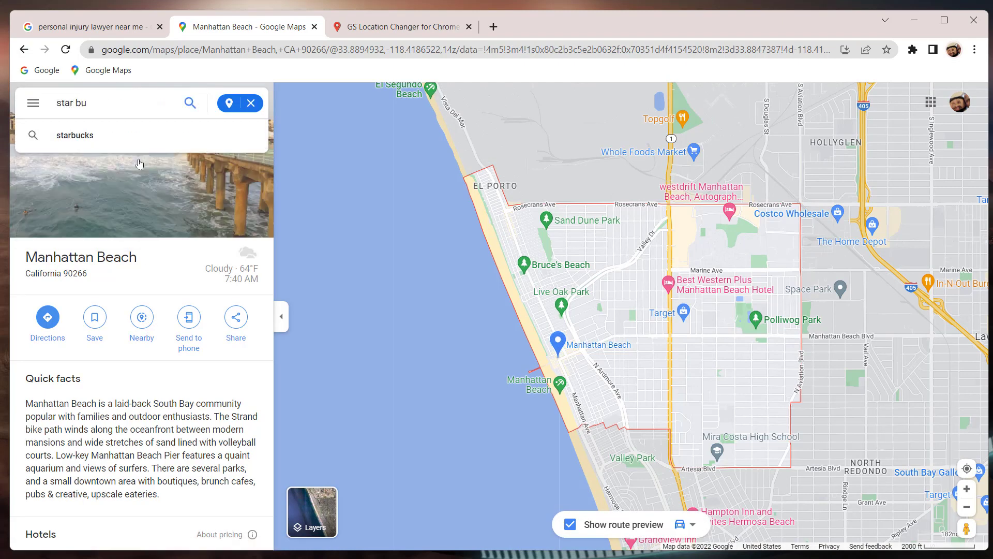
type("cks")
key("Return")
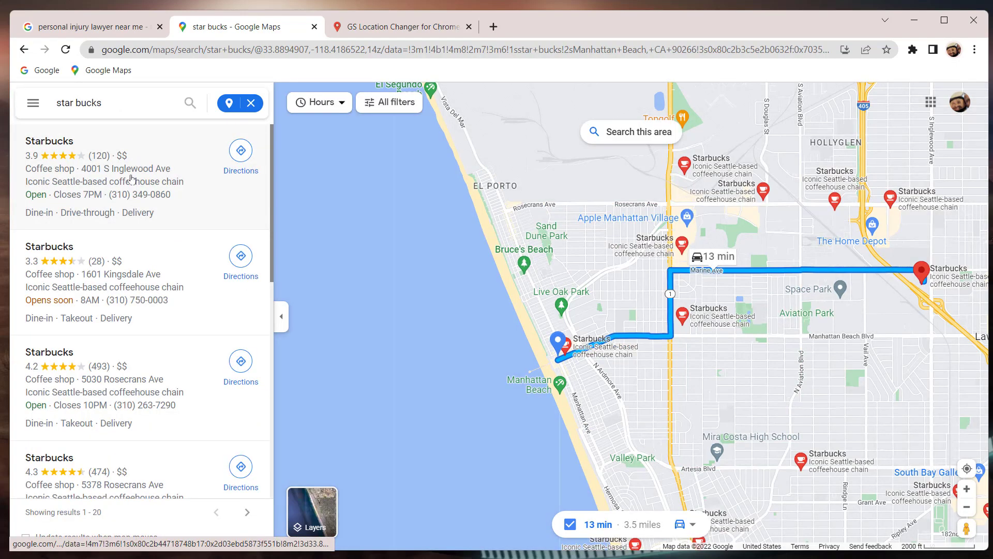
left_click(565, 345)
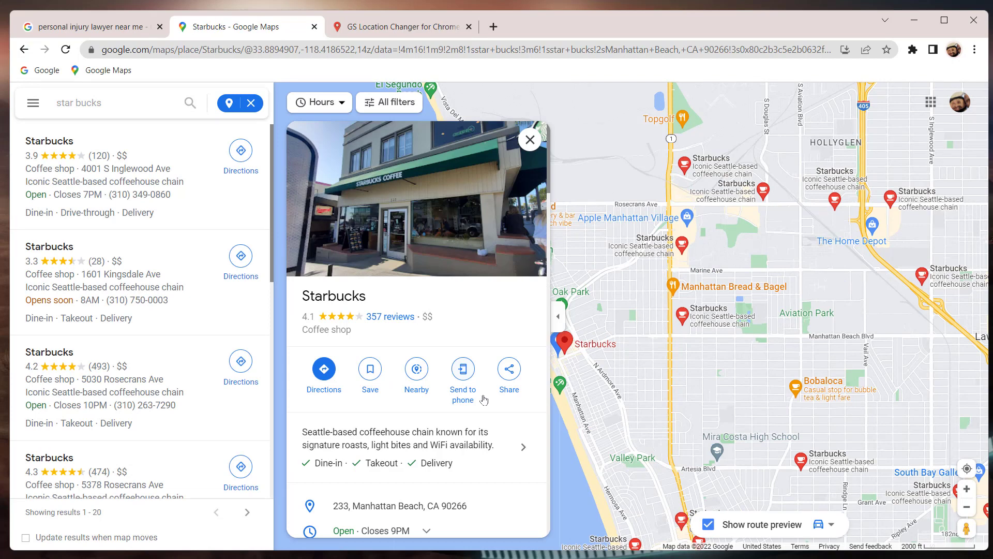
mouse_move(399, 505)
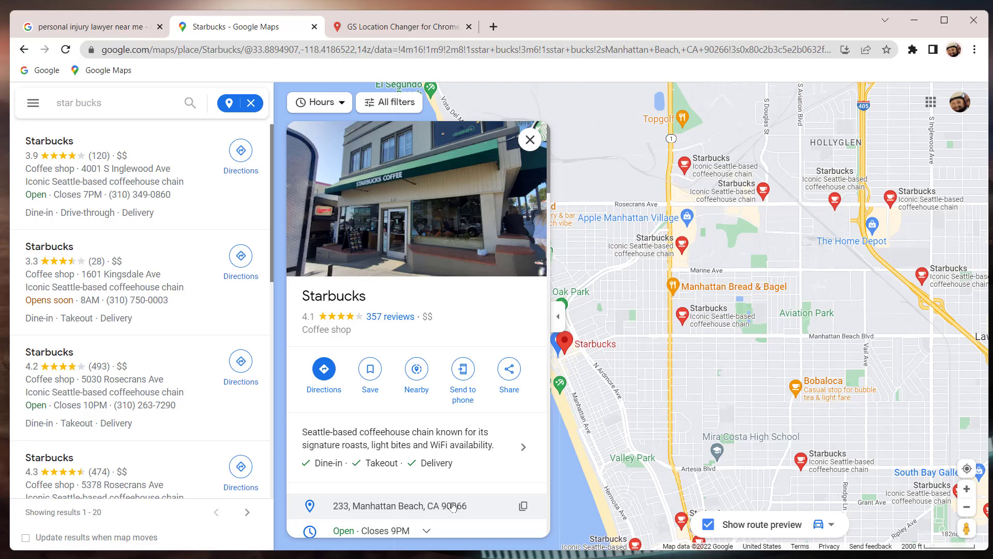
- Glance at the lawyer results, then scroll the GS Location Changer article to 'Where to download the plugins'
left_click(111, 32)
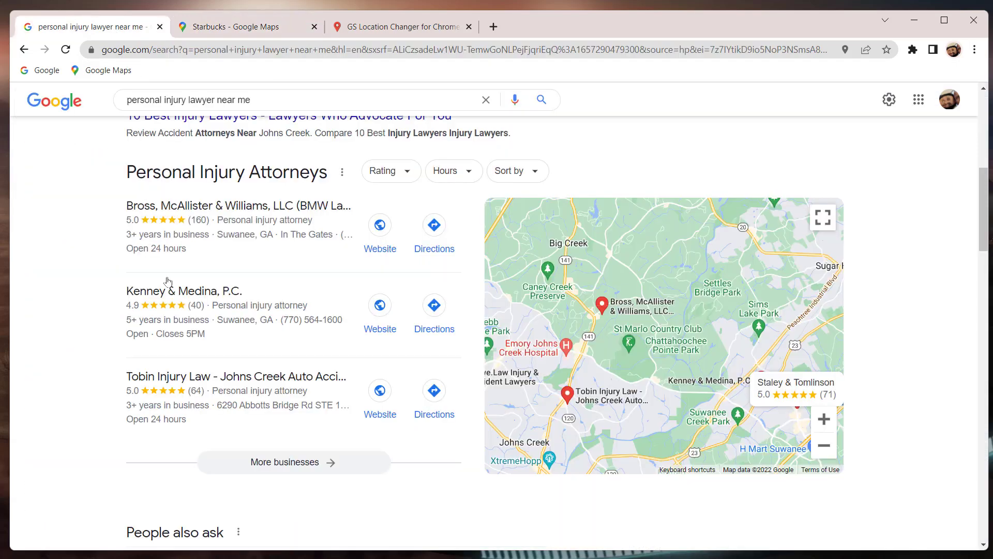
scroll(67, 337, "up", 4)
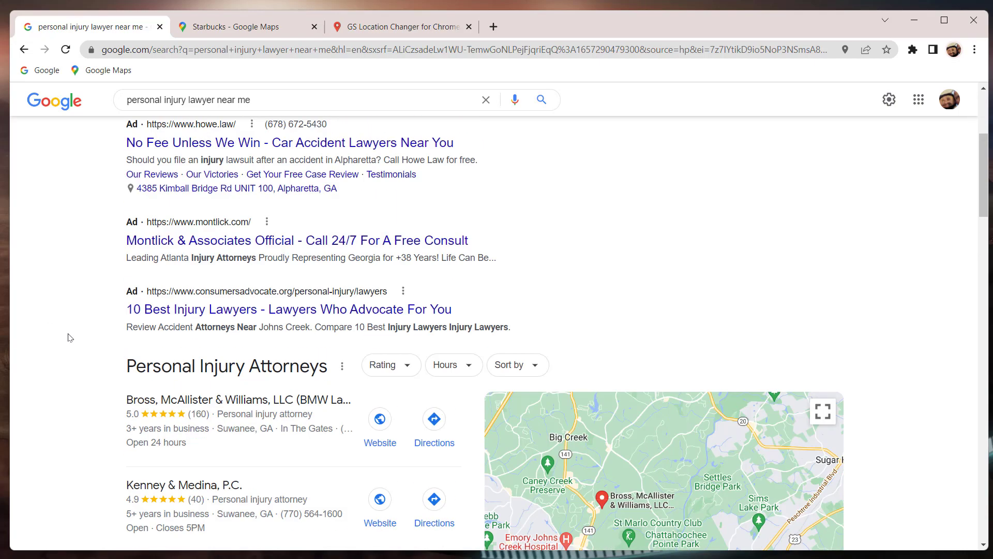
scroll(71, 337, "down", 5)
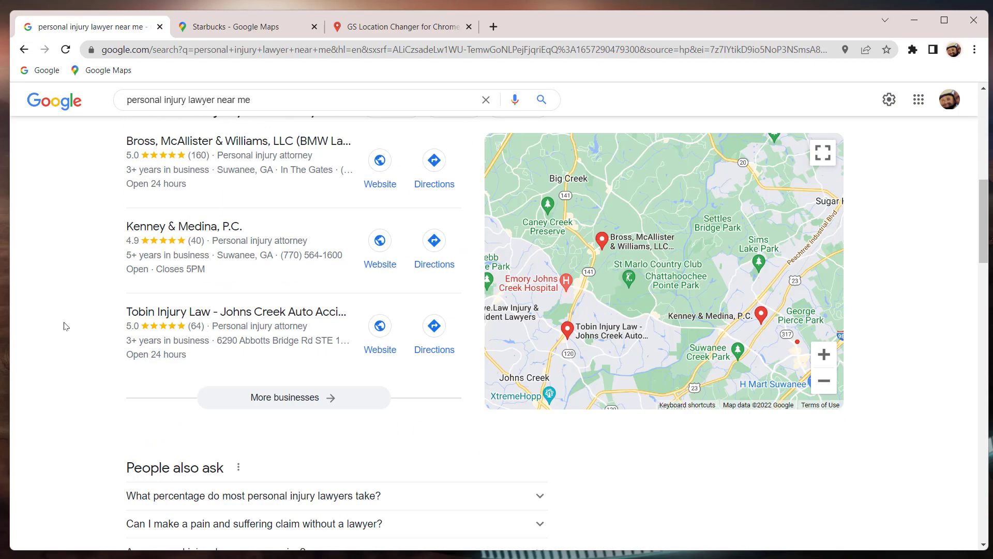
left_click(396, 28)
scroll(169, 255, "down", 2)
scroll(185, 282, "down", 8)
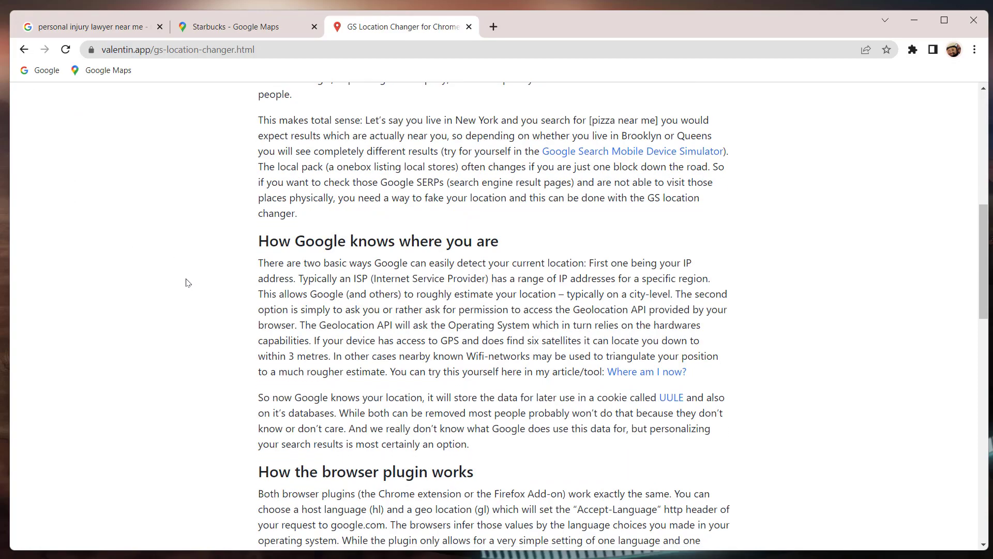
scroll(184, 282, "down", 7)
scroll(181, 284, "down", 3)
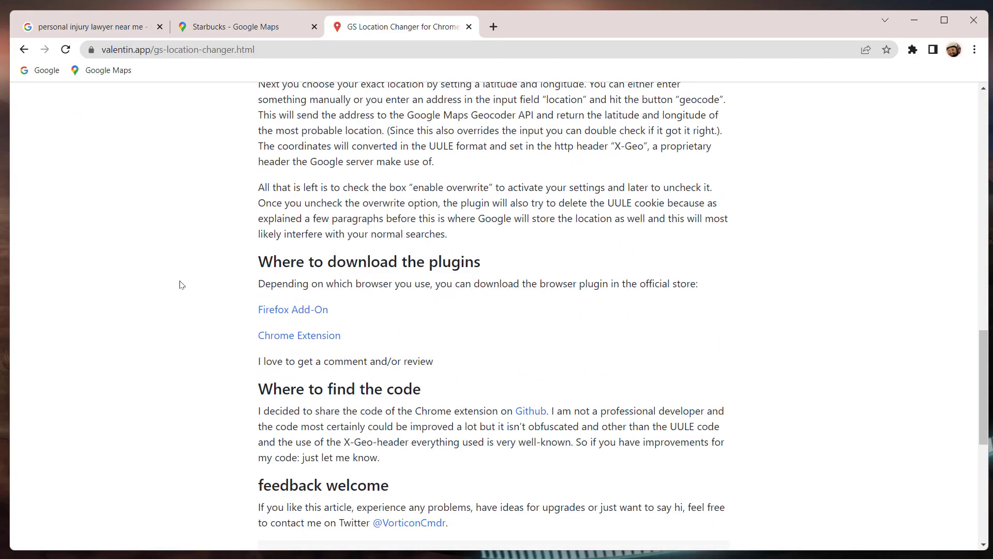
- Add gs location changer to Chrome from its Web Store page and confirm the install
left_click(307, 337)
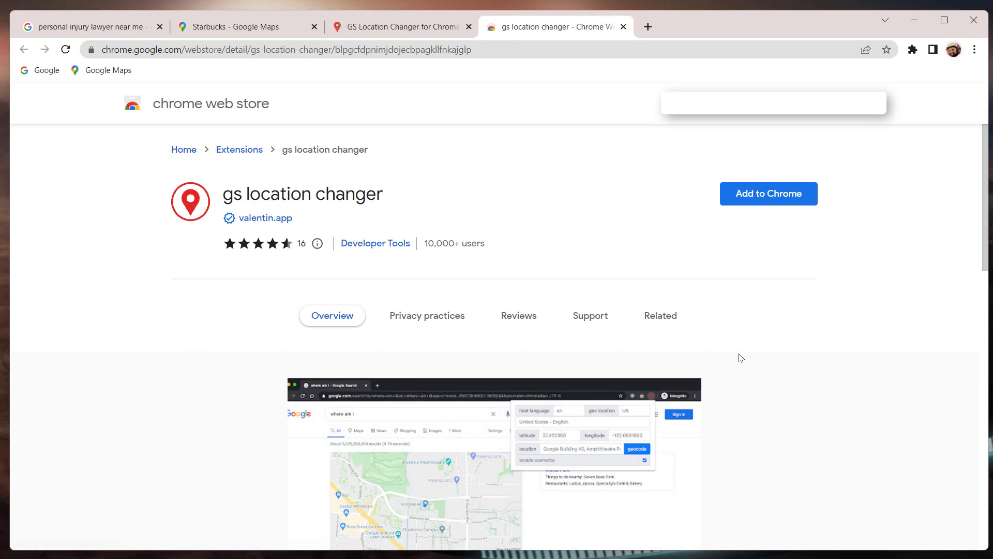
left_click(778, 201)
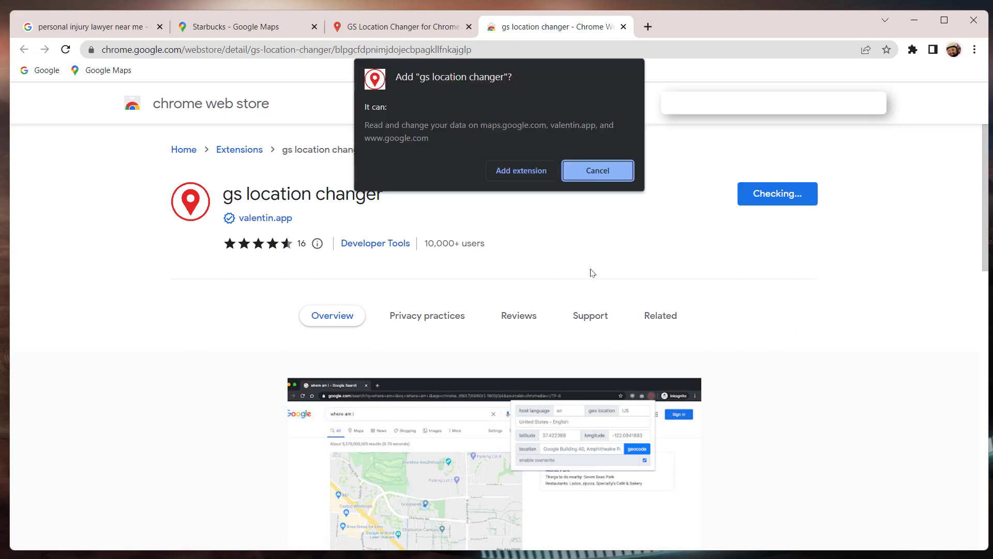
left_click(525, 172)
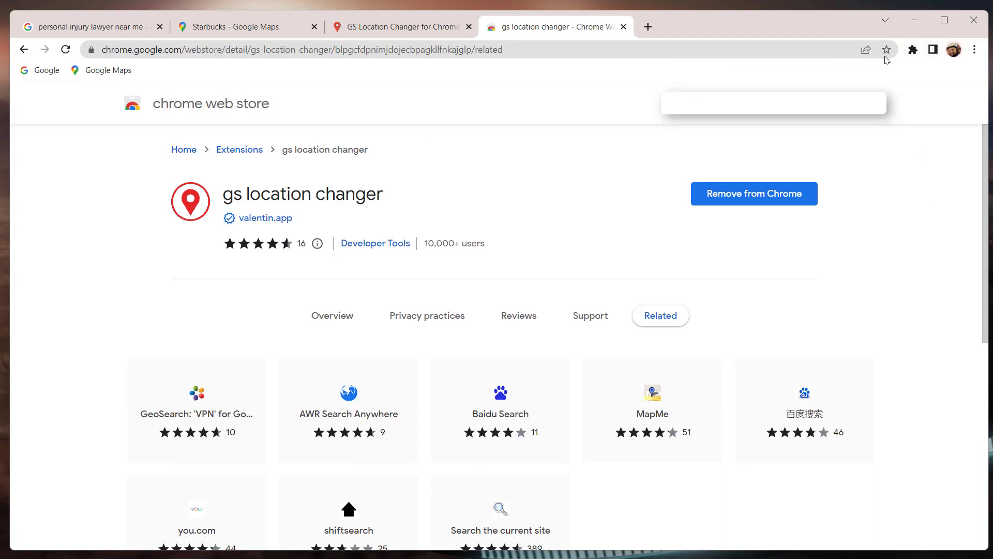
- Pin gs location changer to the toolbar from the Extensions menu
left_click(913, 51)
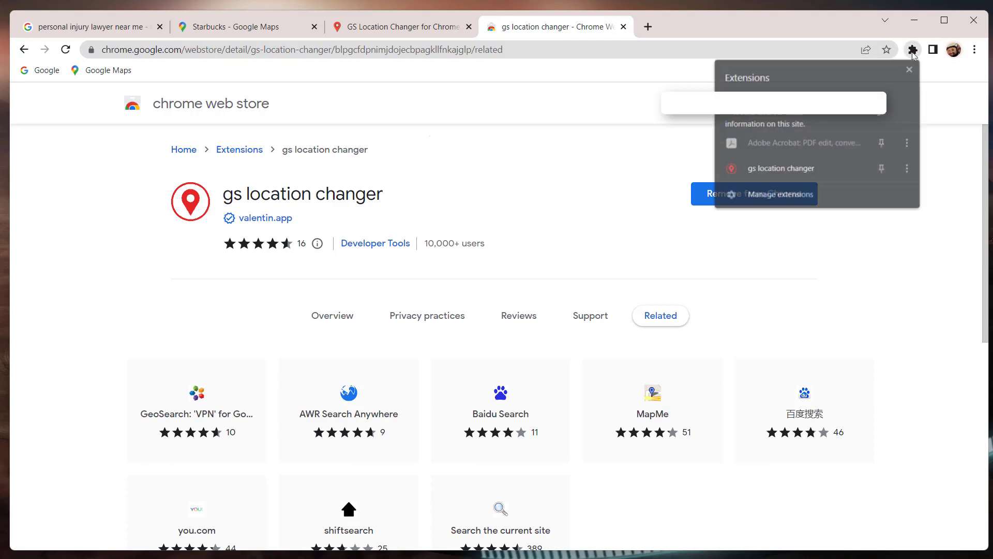
left_click(883, 171)
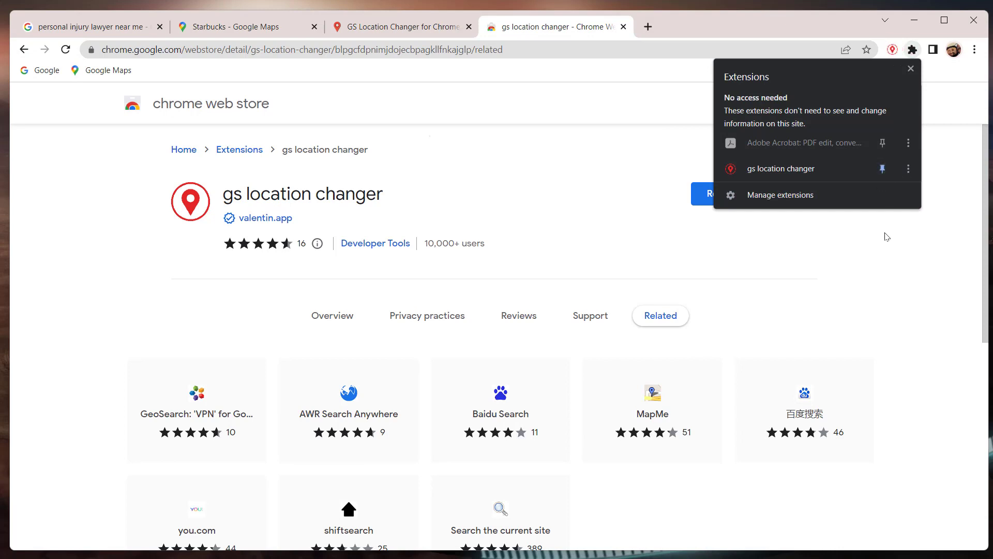
left_click(953, 100)
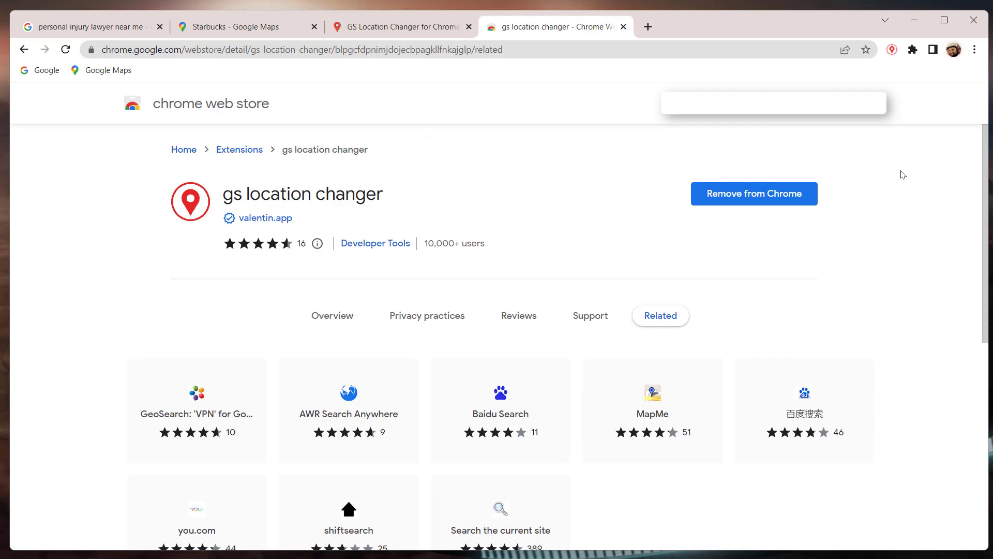
- Open the gs location changer options page from the Extensions menu
left_click(912, 50)
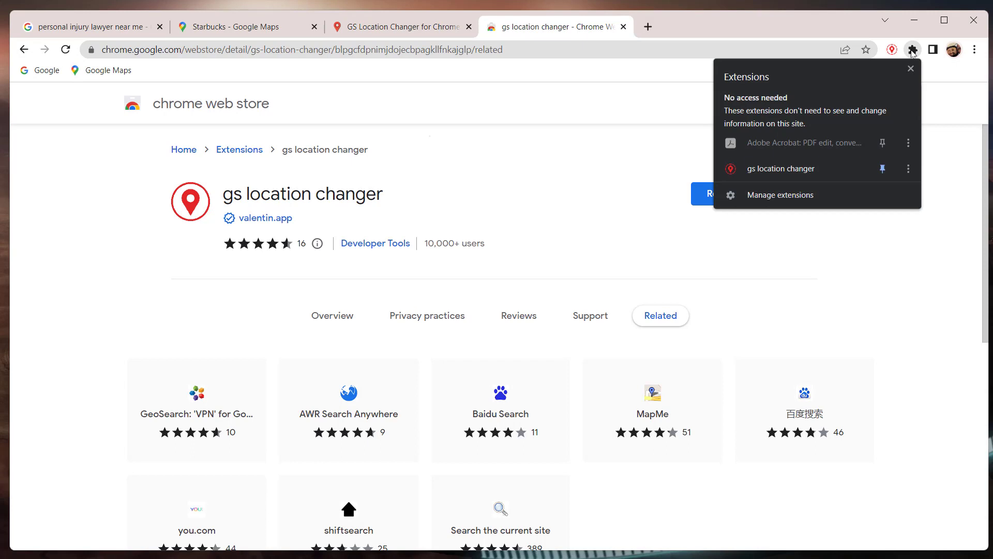
left_click(908, 167)
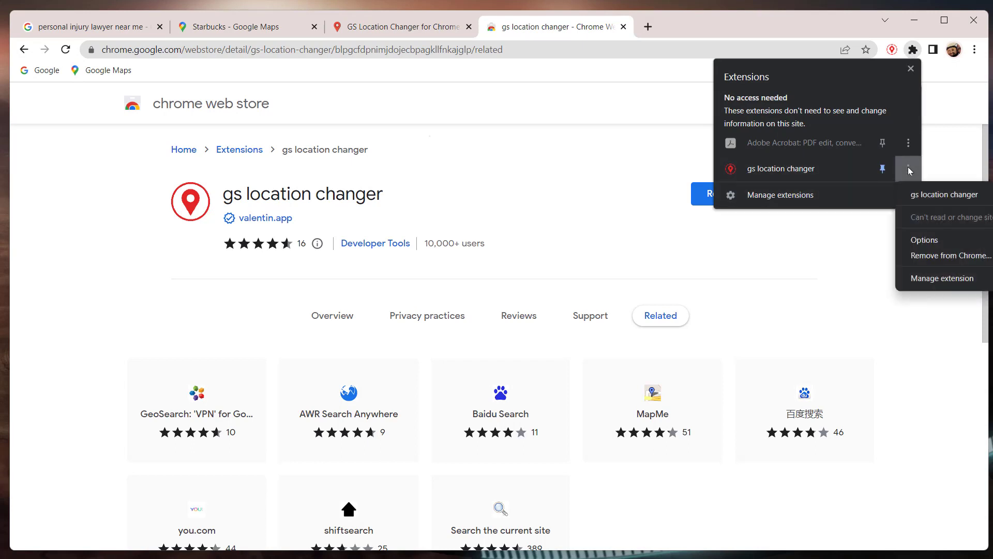
left_click(936, 240)
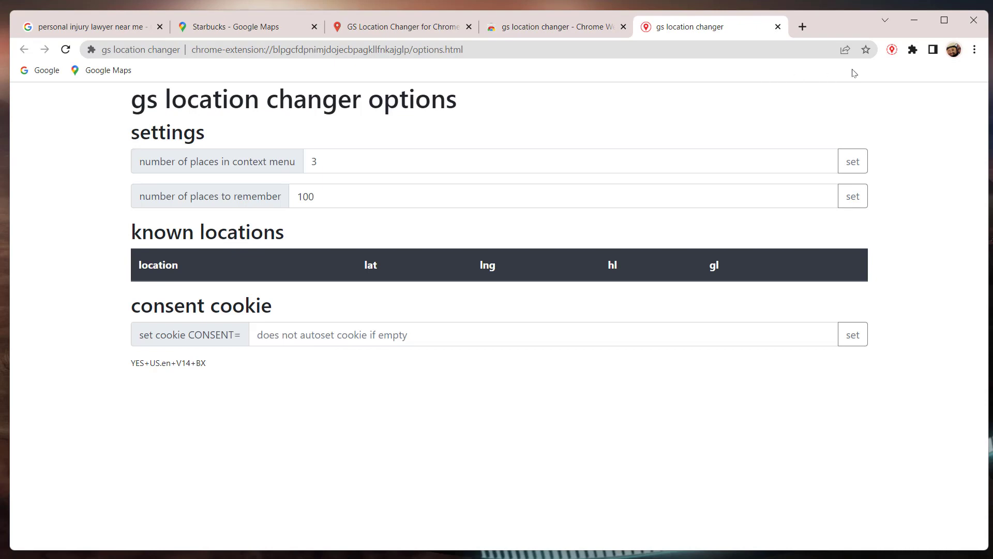
- Turn on Allow in Incognito on the gs location changer details page
left_click(913, 50)
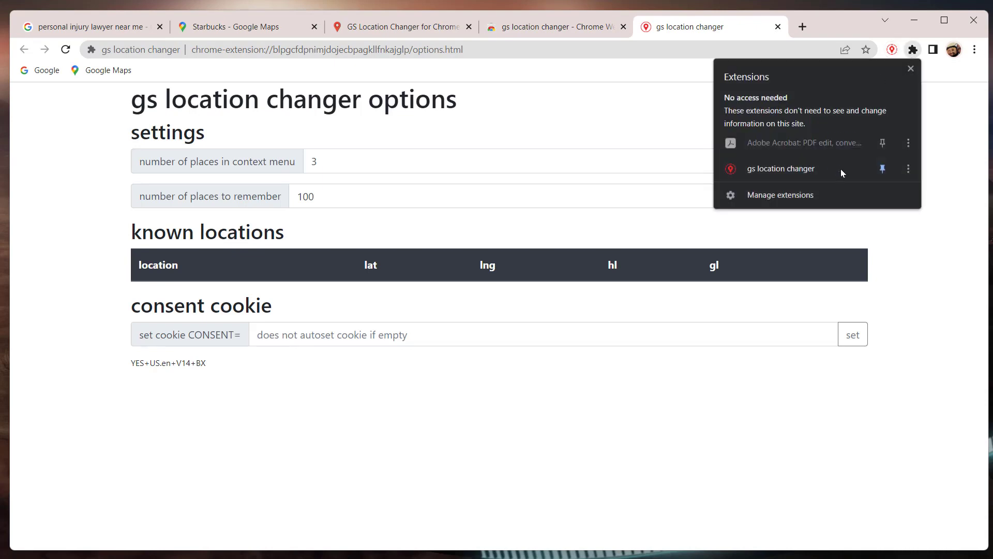
left_click(907, 171)
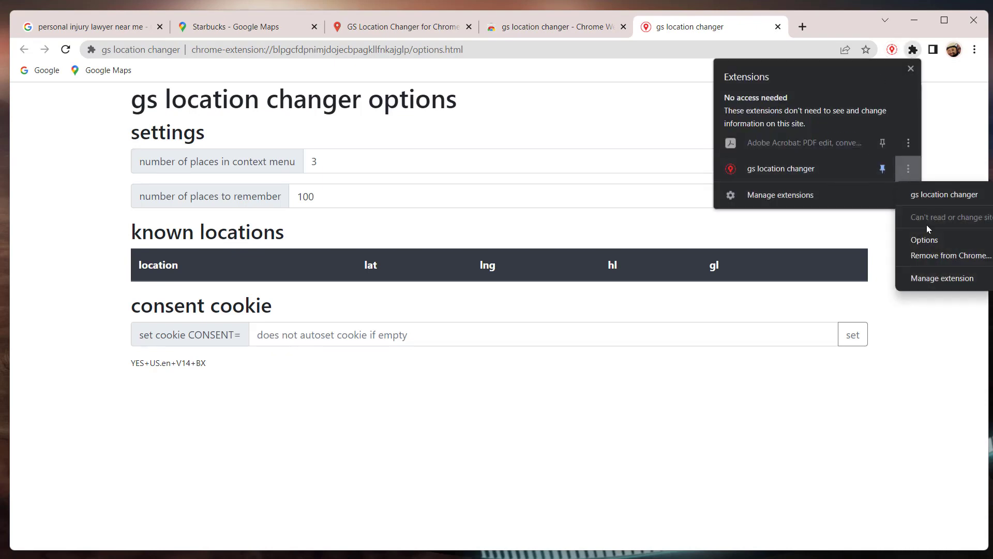
left_click(942, 278)
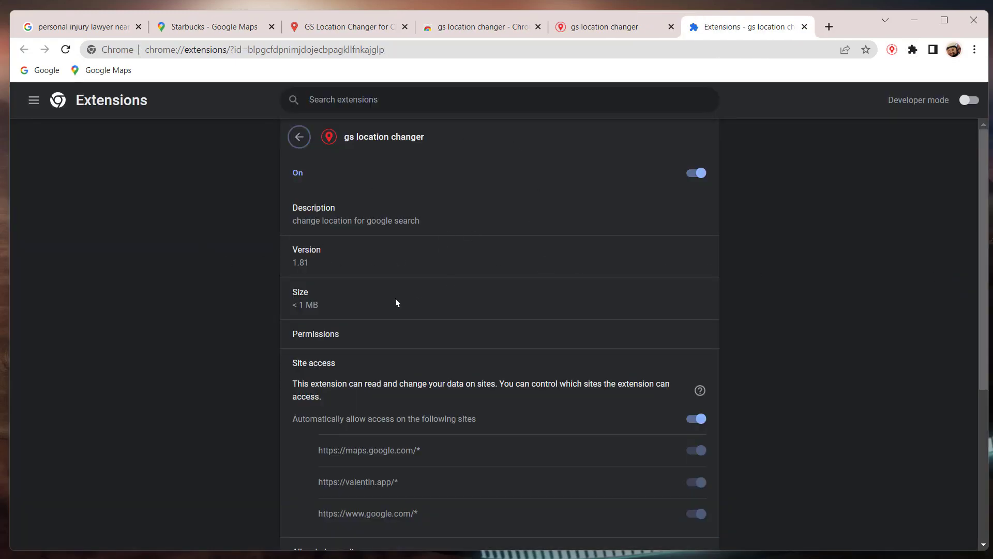
scroll(275, 326, "down", 2)
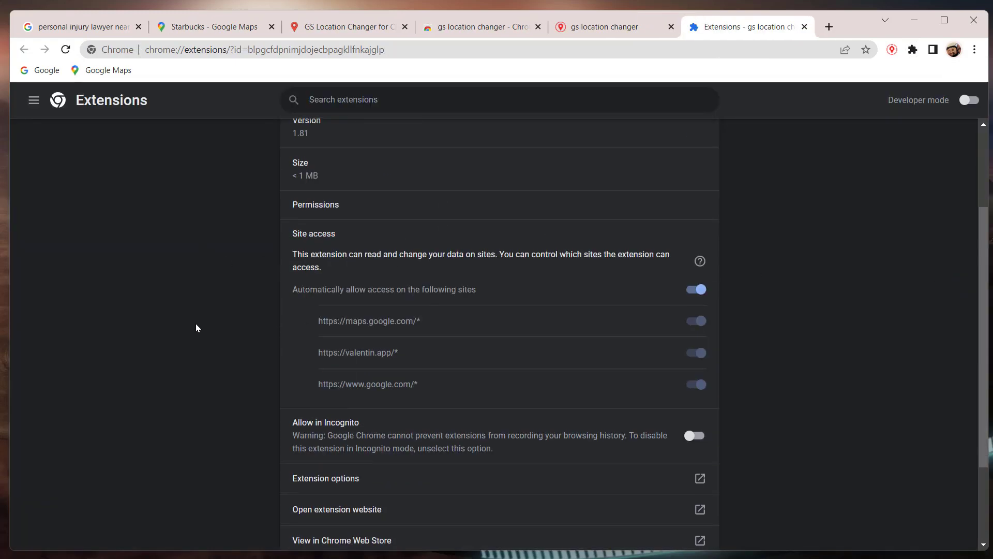
left_click(693, 436)
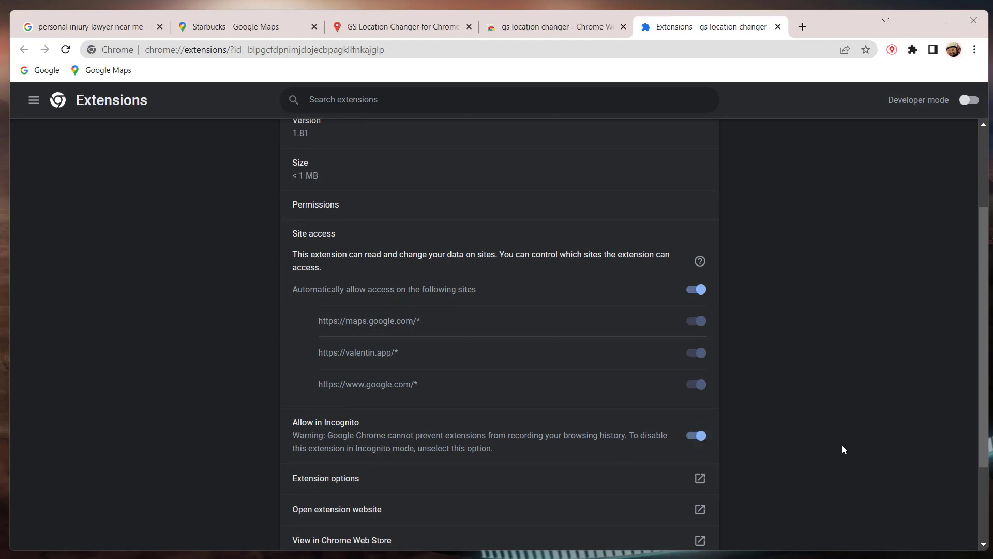
scroll(842, 445, "up", 3)
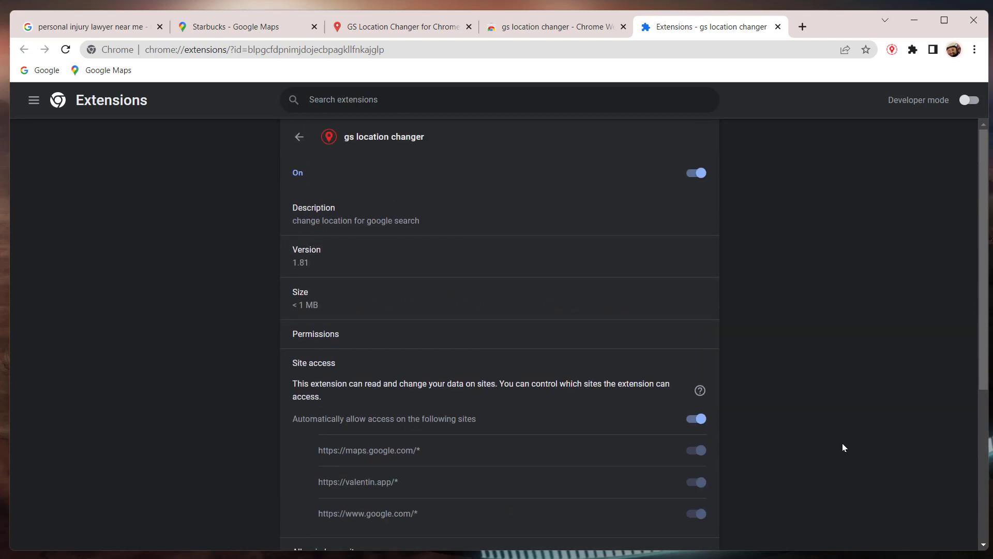
- Open a new Incognito window from the Chrome menu, then close it
left_click(974, 52)
mouse_move(845, 122)
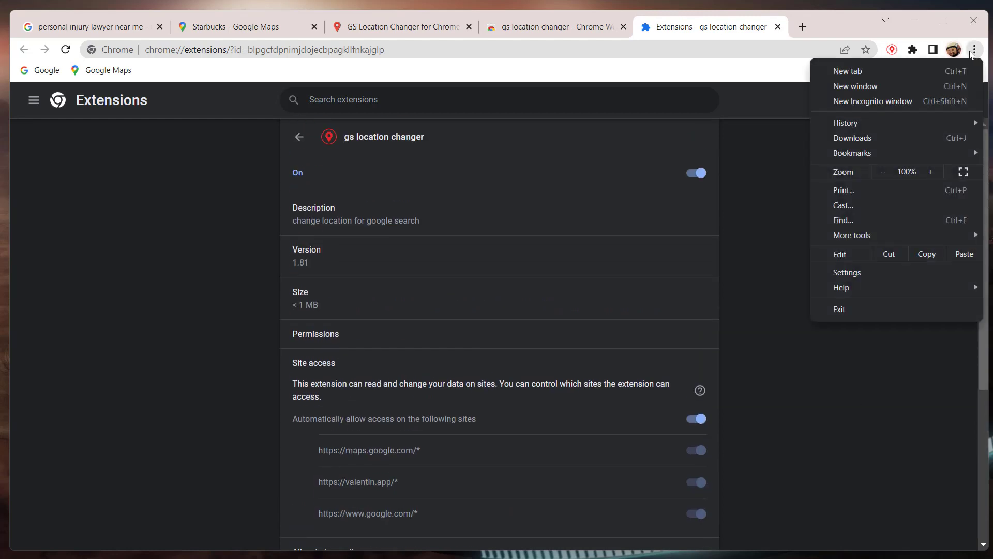
left_click(877, 104)
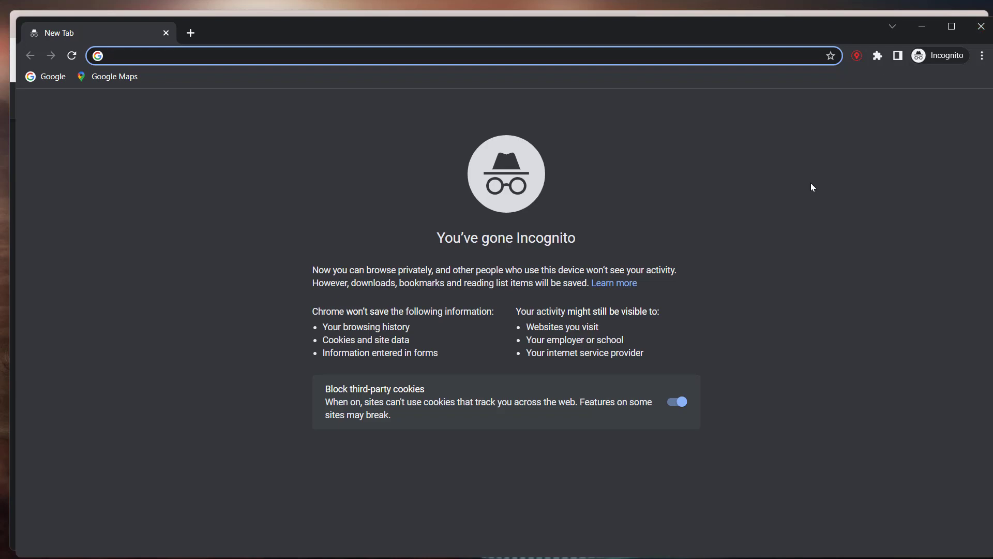
left_click(980, 26)
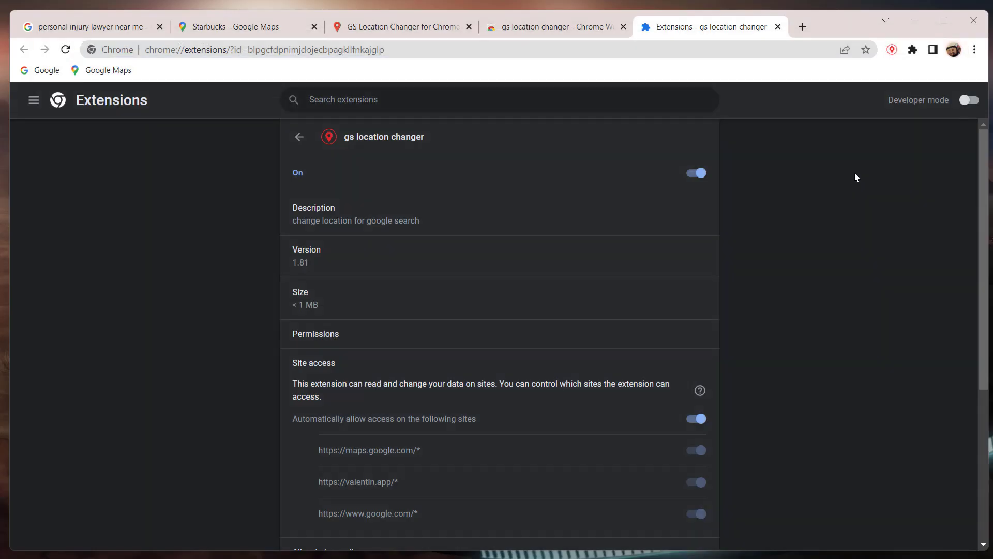
- Close the Extensions and Web Store tabs and copy the Starbucks address in Maps
left_click(778, 26)
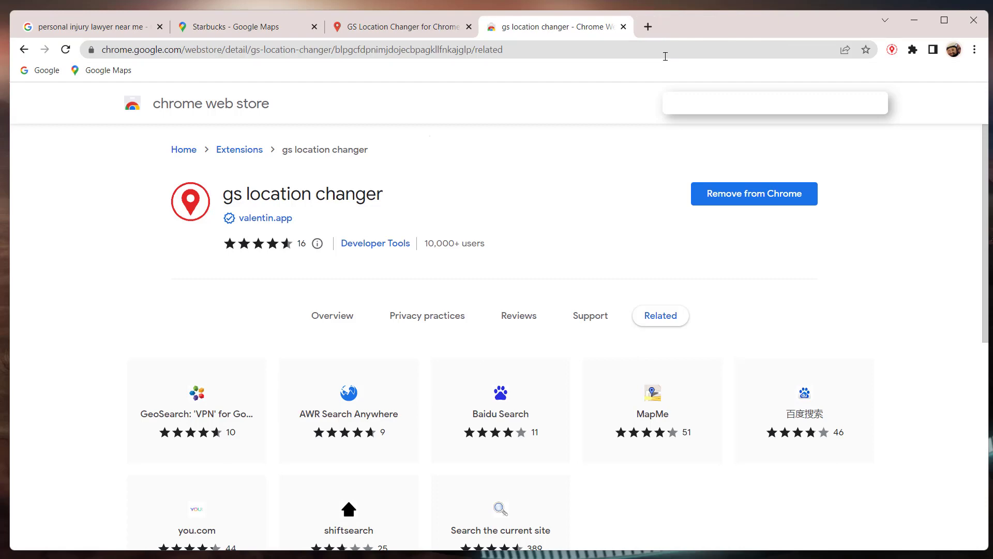
left_click(623, 27)
left_click(197, 29)
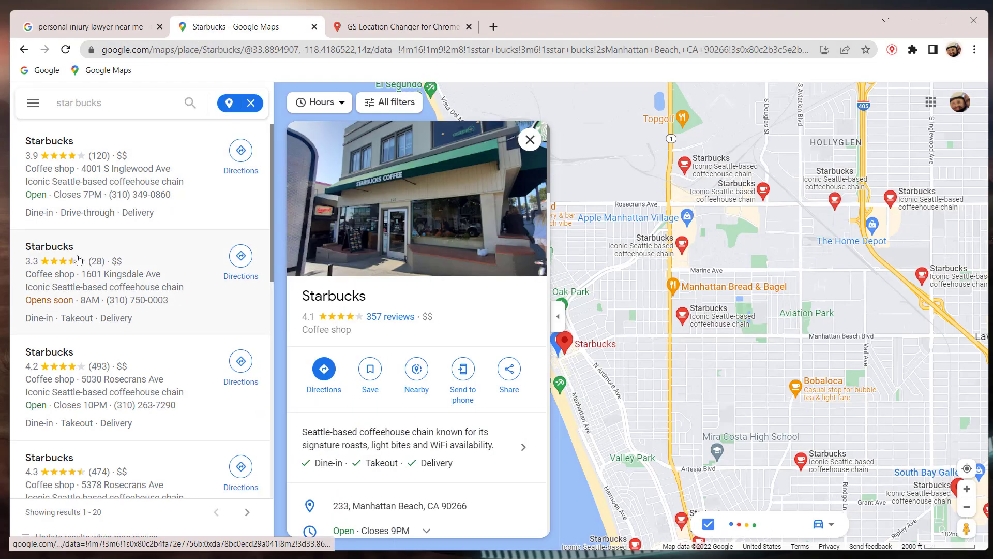
left_click(523, 507)
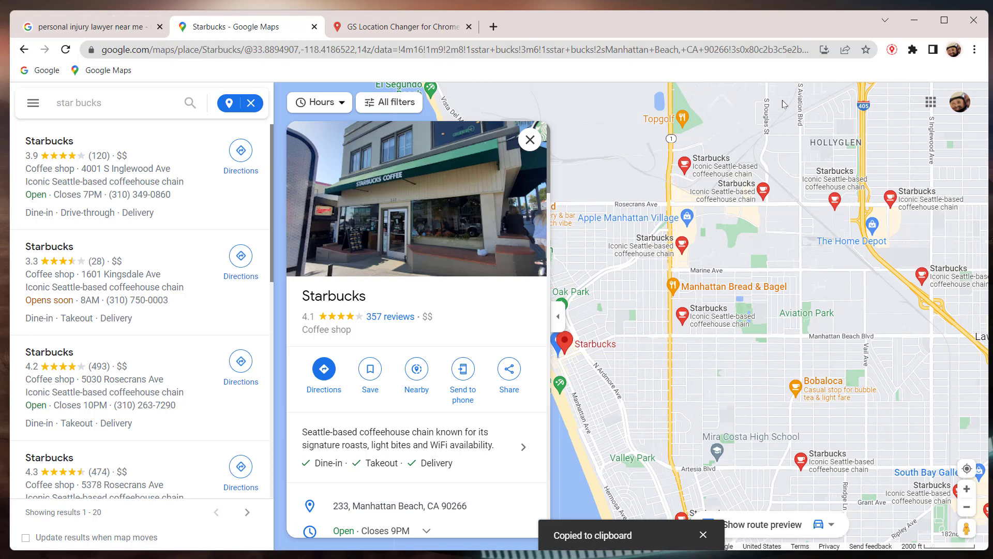
- Paste the Manhattan Beach, CA 90266 address into GS Location Changer, enable overwrite, and geocode it
left_click(891, 50)
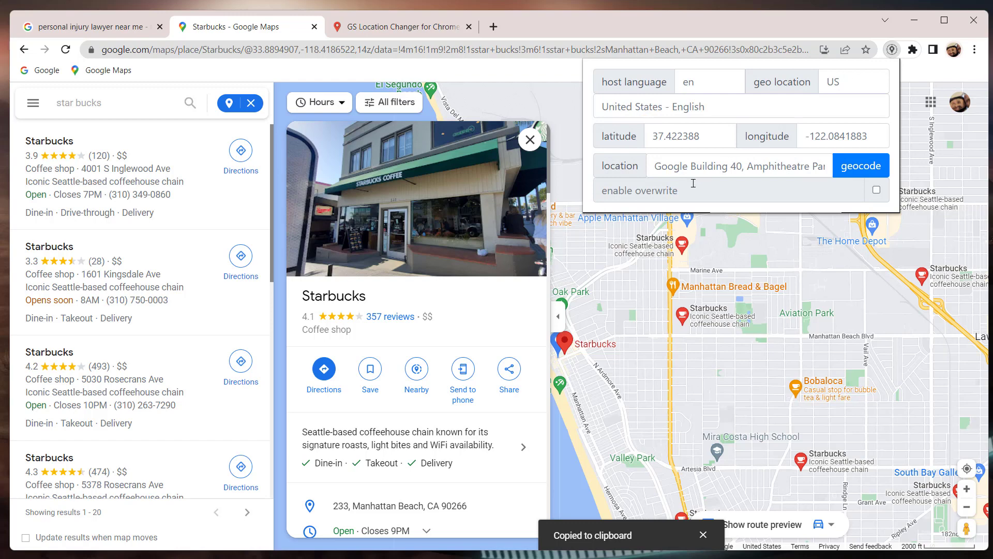
left_click(672, 166)
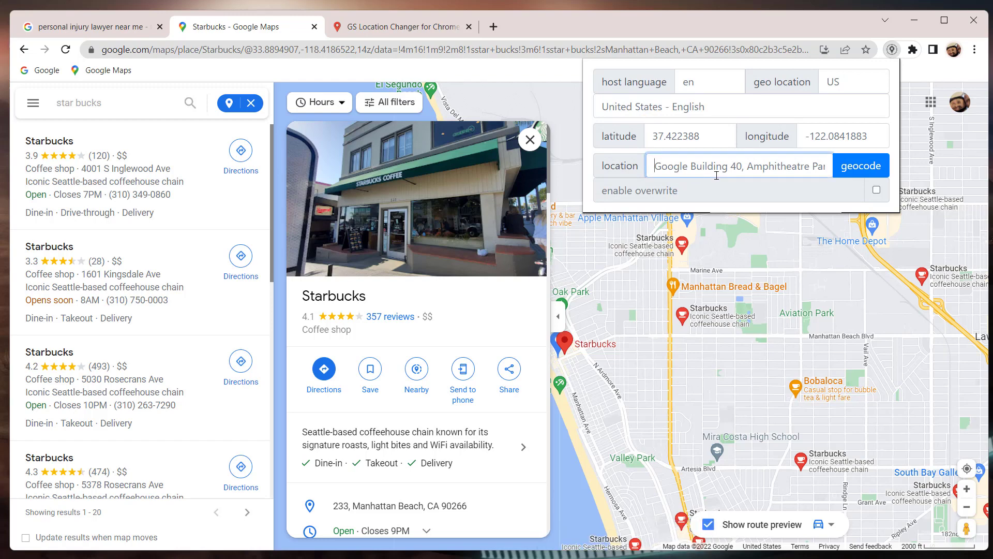
key("ctrl+v")
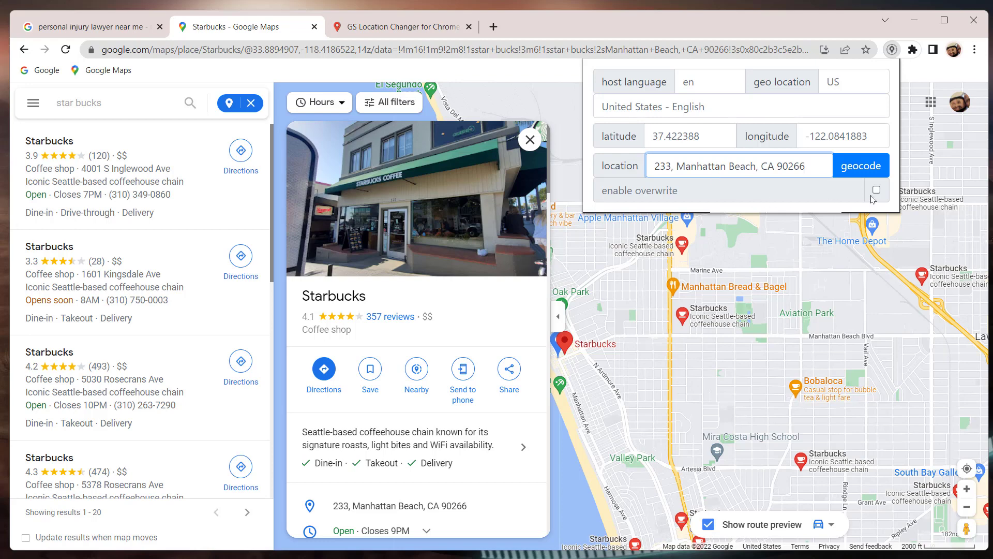
left_click(876, 190)
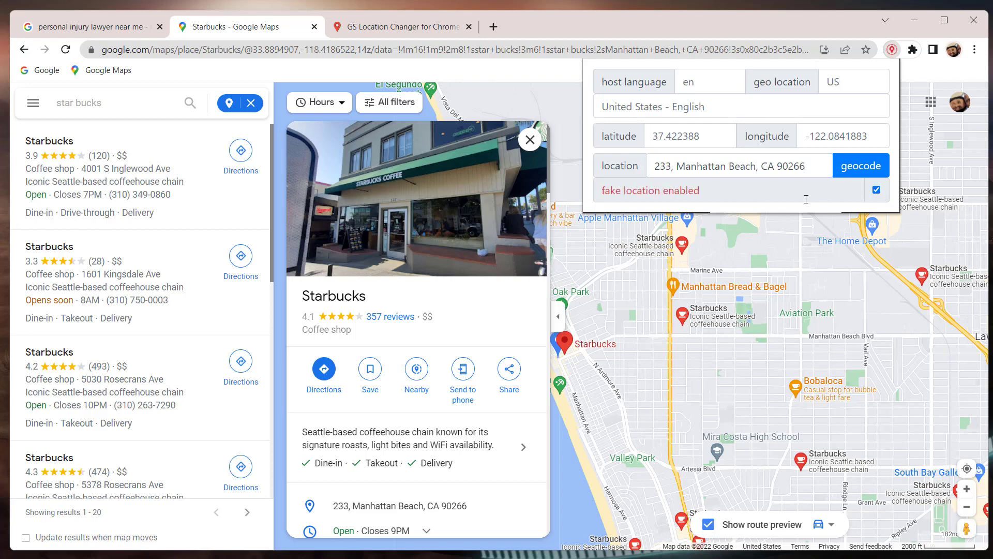
left_click(859, 170)
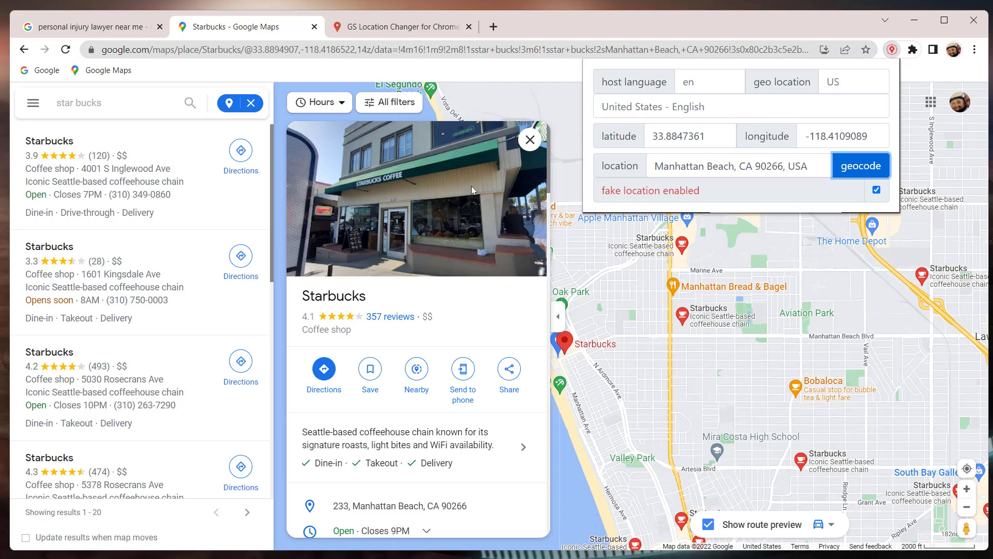
left_click(288, 50)
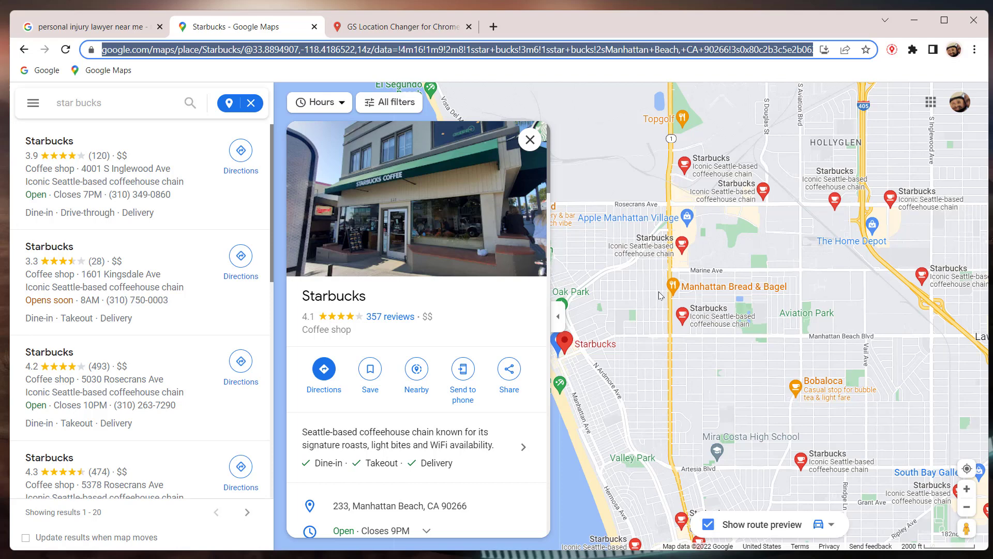
- Search 'pizza mear me' and scroll through the Manhattan Beach pizzeria results
left_click(133, 27)
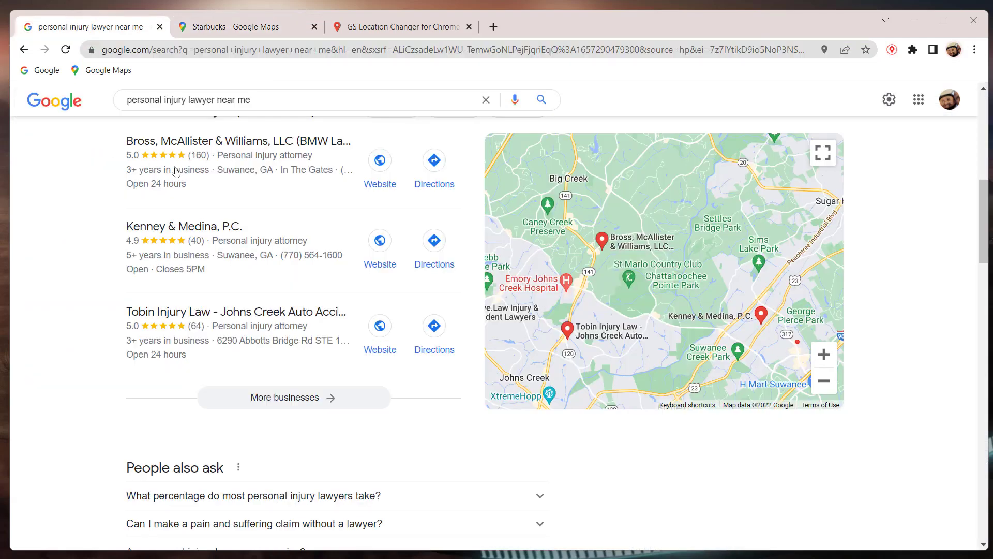
triple_click(300, 95)
type("piz")
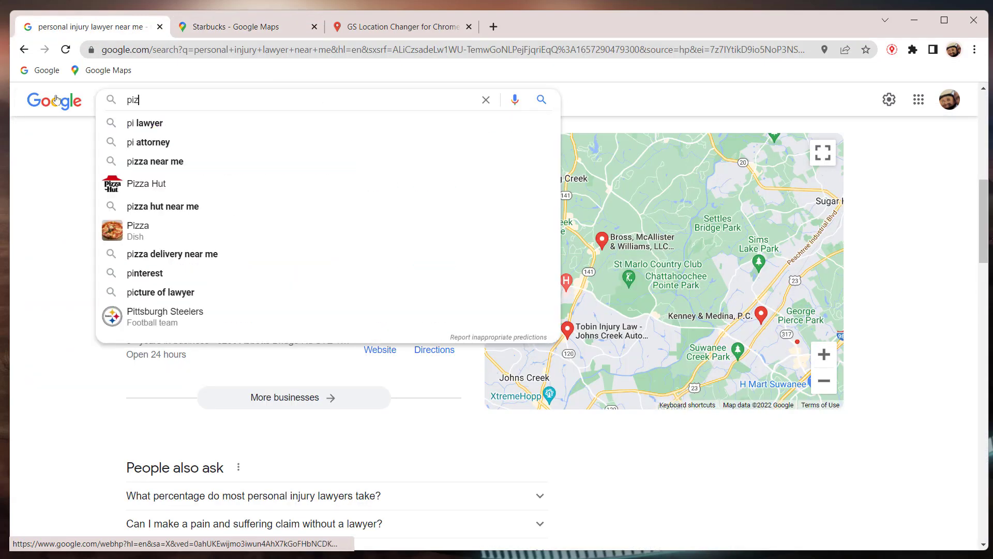
type("za mear ")
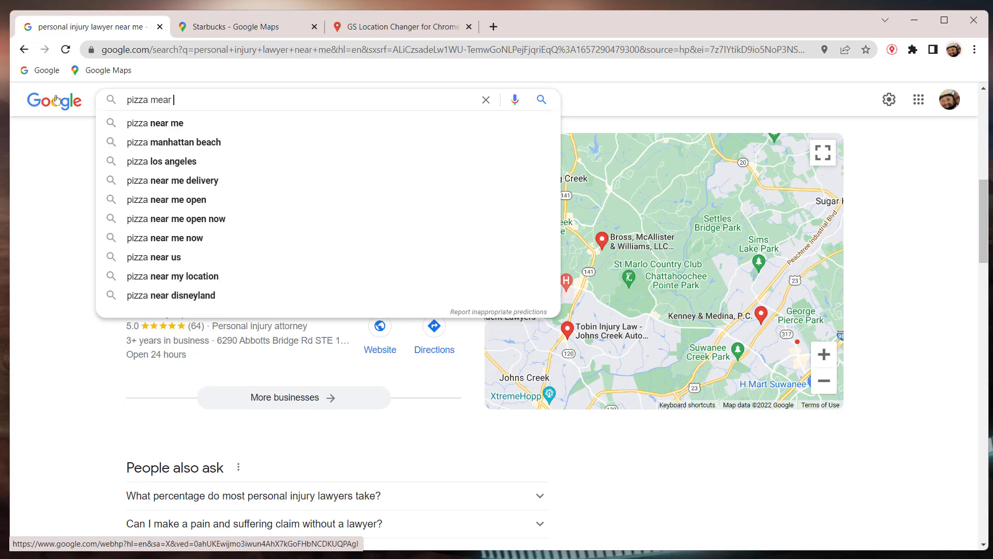
type("me")
key("Return")
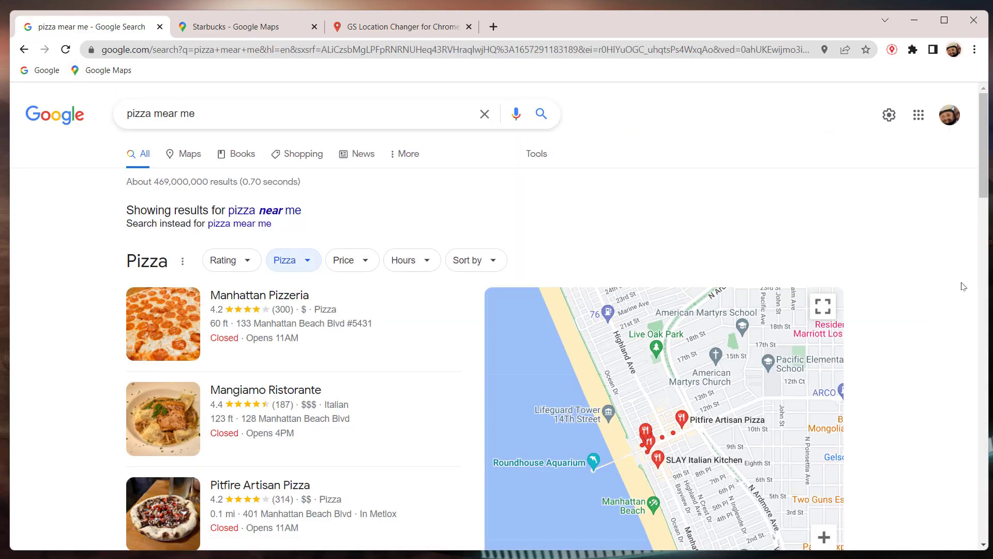
left_click_drag(984, 197, 983, 255)
scroll(660, 348, "up", 2)
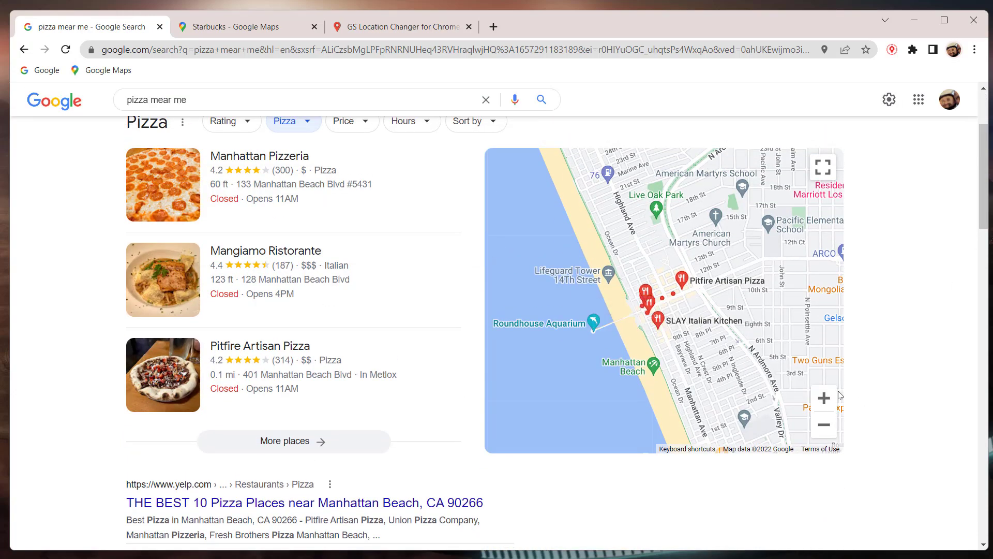
left_click_drag(981, 235, 977, 546)
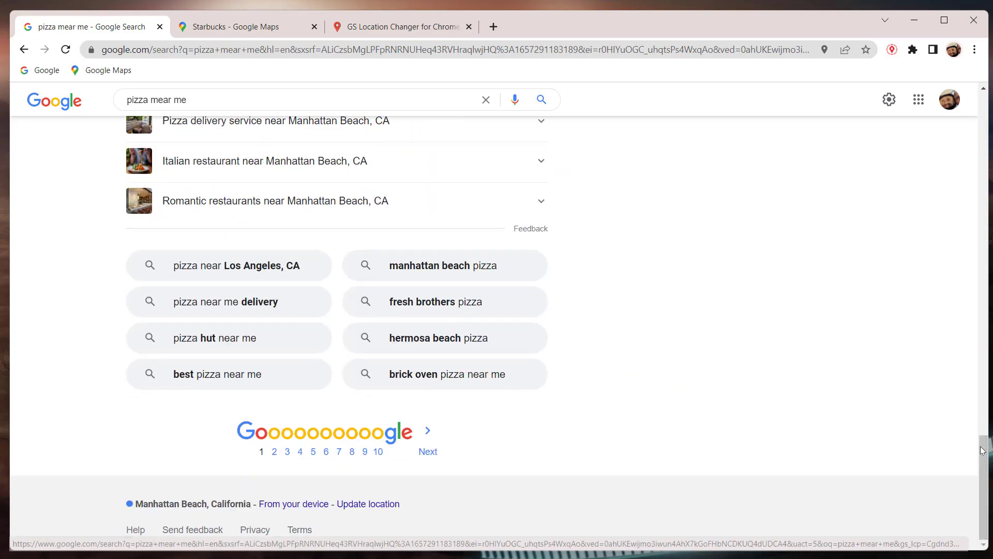
scroll(985, 388, "up", 2)
scroll(986, 388, "up", 20)
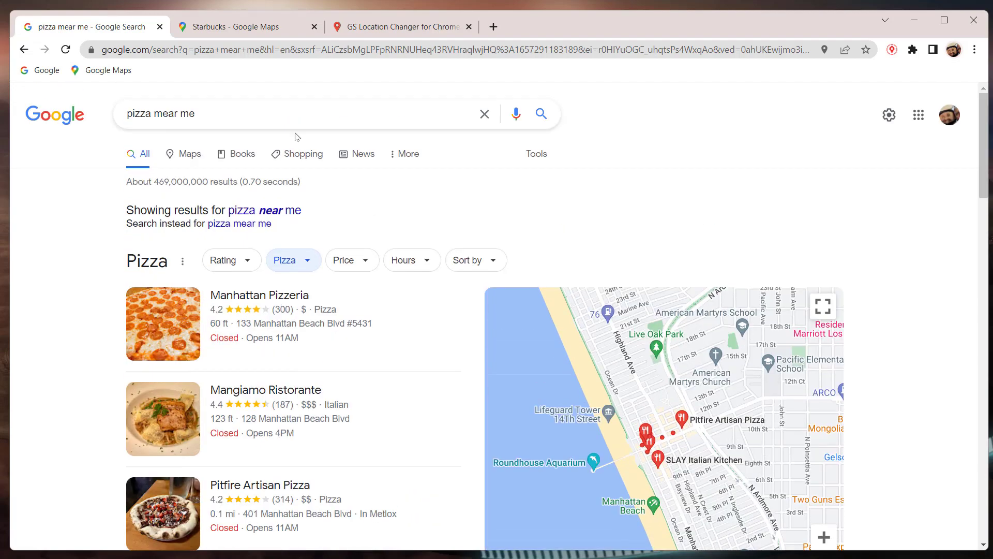
- Search 'personal injury lawyer mear me' and scroll through the Manhattan Beach attorney listings
triple_click(156, 113)
type("per")
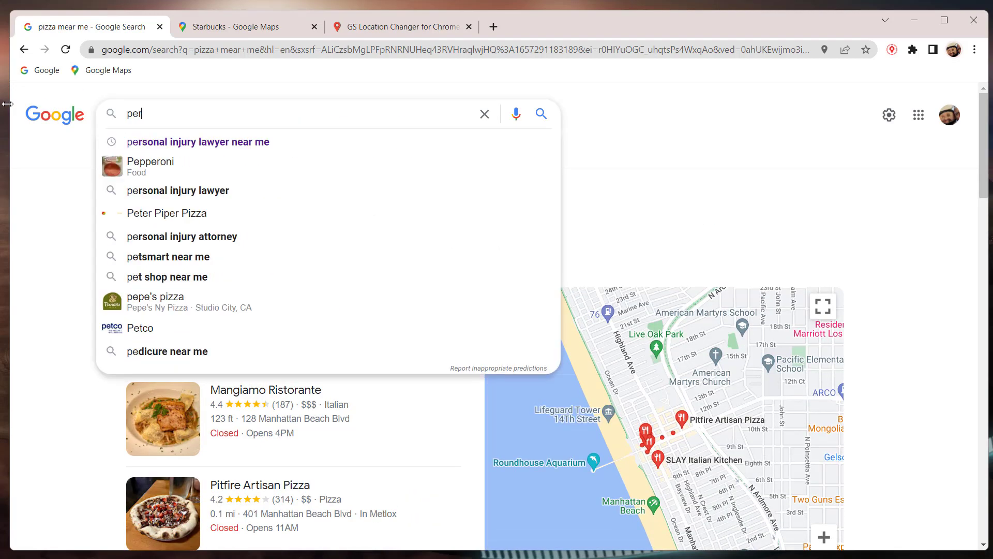
type("sonal injury ")
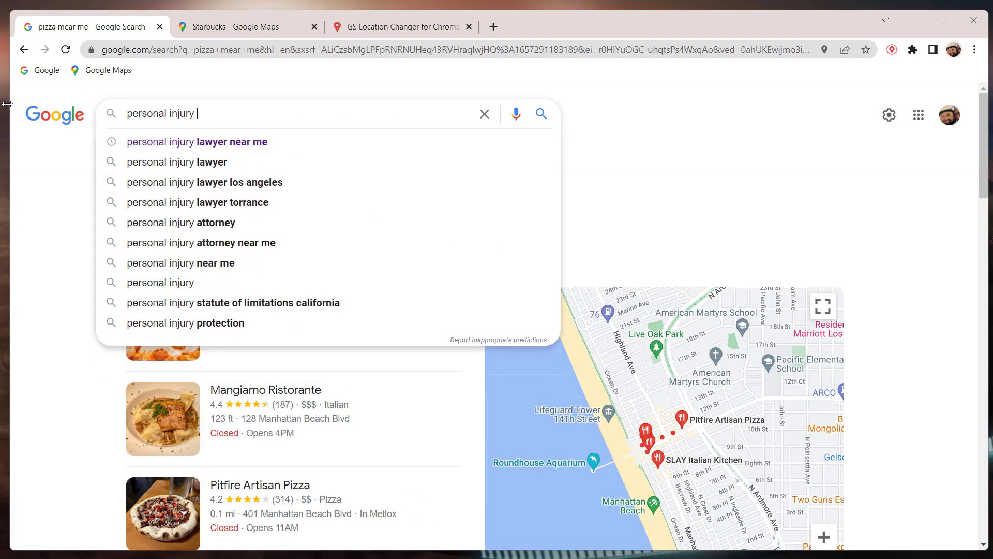
type("lawyer")
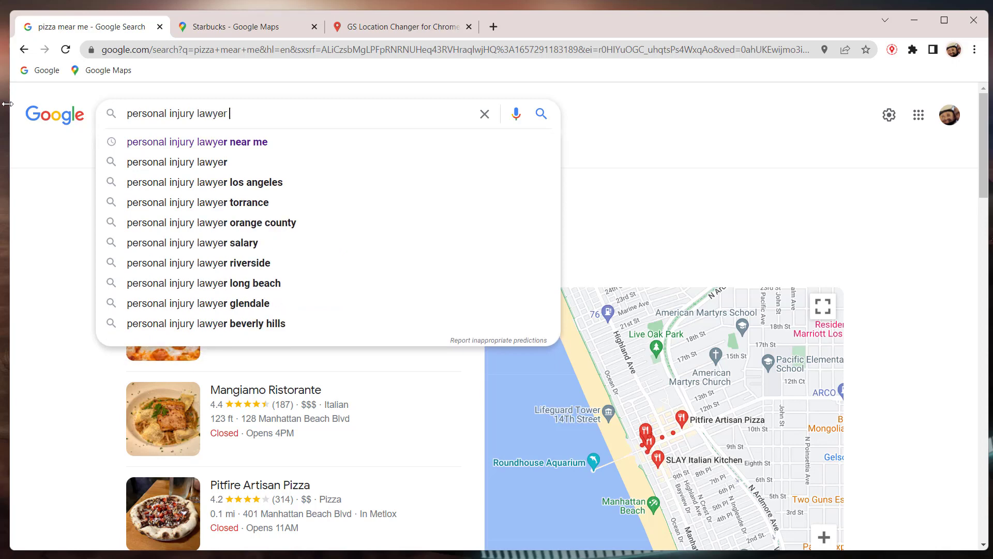
type(" mear me")
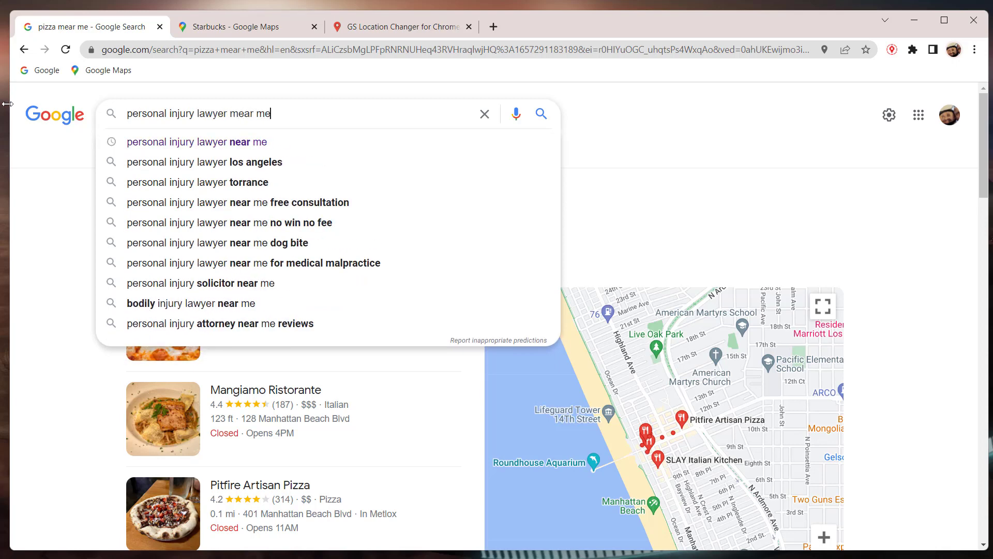
key("Return")
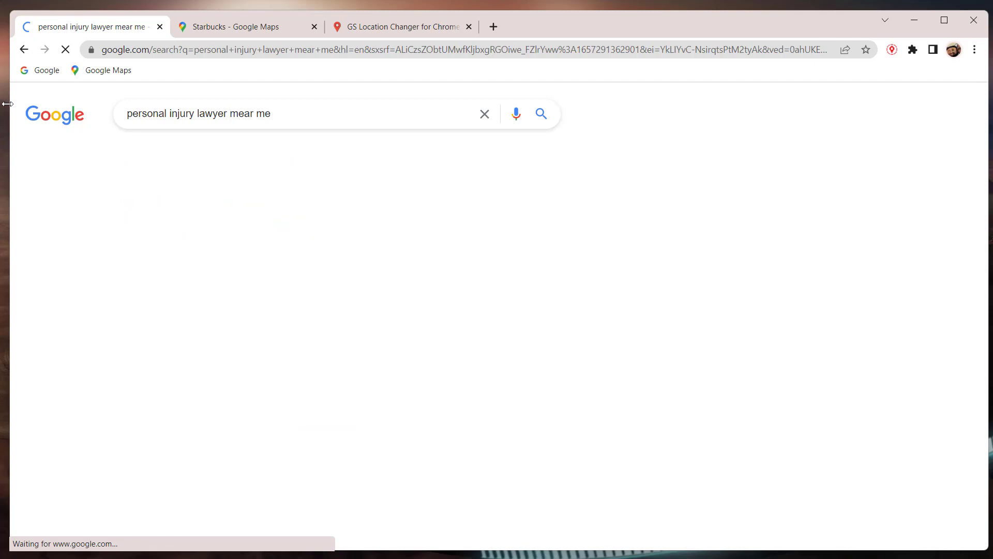
scroll(727, 288, "down", 5)
scroll(741, 418, "down", 5)
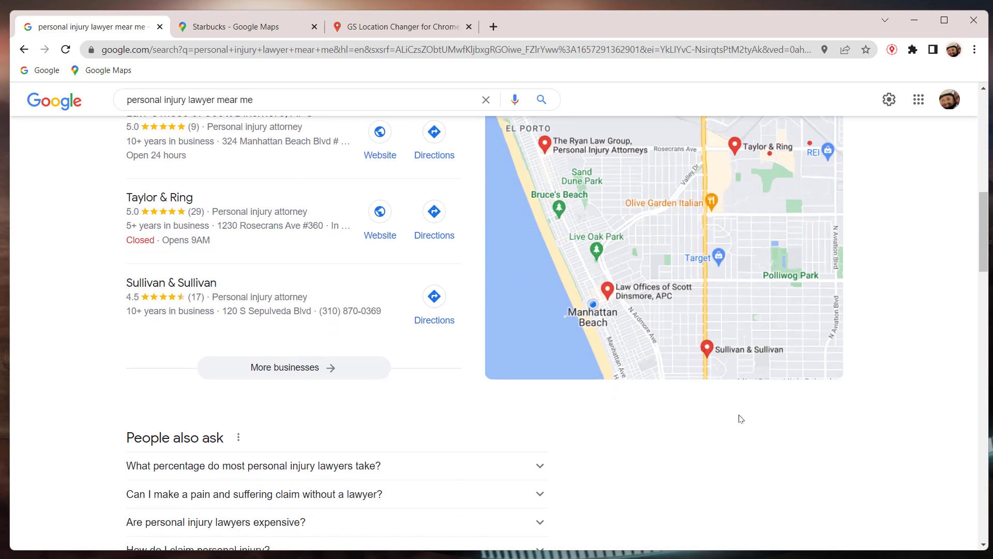
scroll(741, 419, "up", 3)
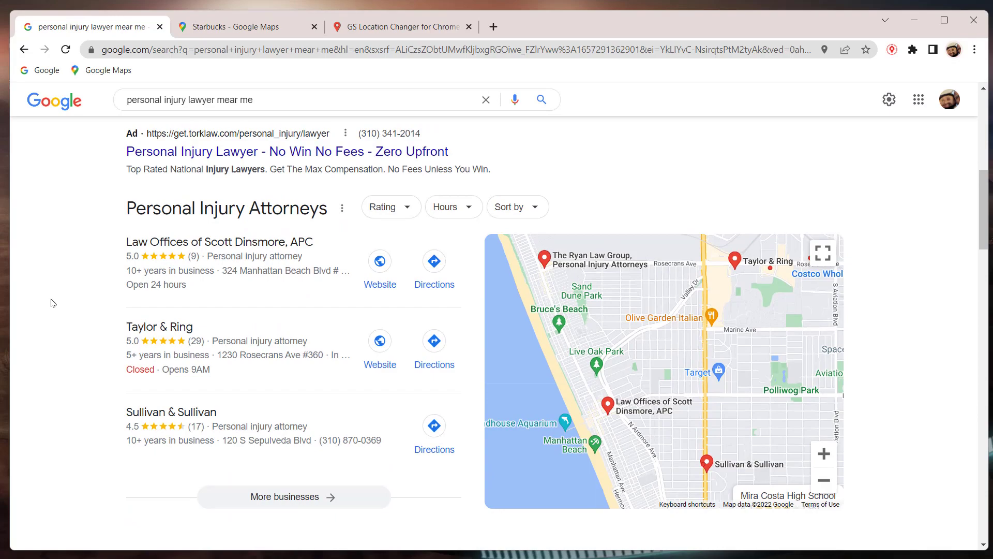
mouse_move(563, 421)
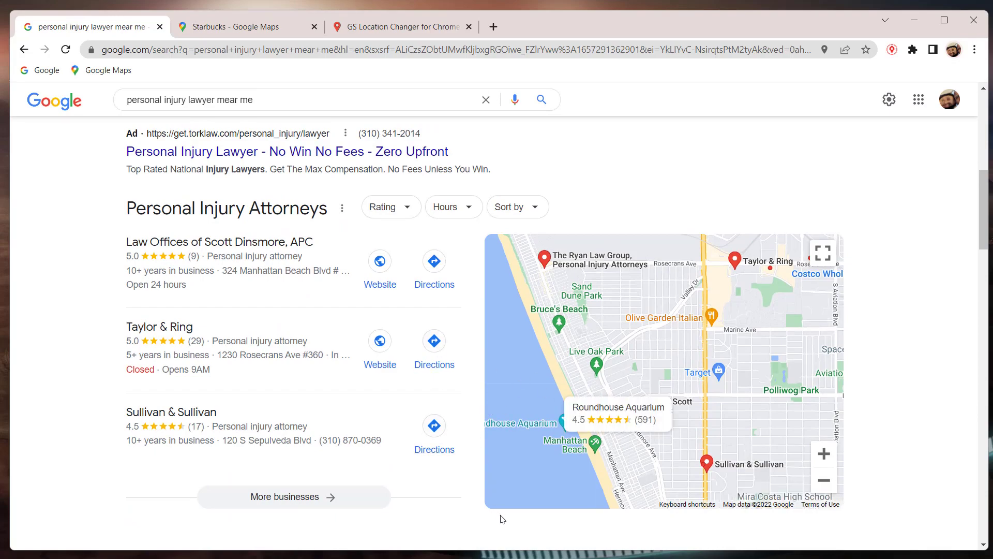
left_click_drag(984, 243, 984, 533)
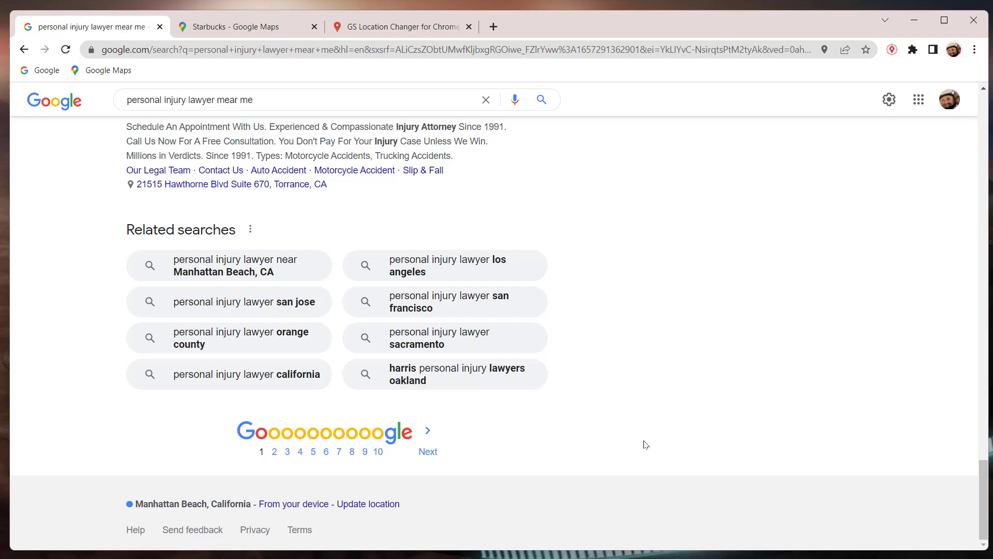
scroll(646, 445, "up", 8)
scroll(676, 400, "up", 8)
scroll(743, 260, "up", 8)
scroll(810, 306, "up", 8)
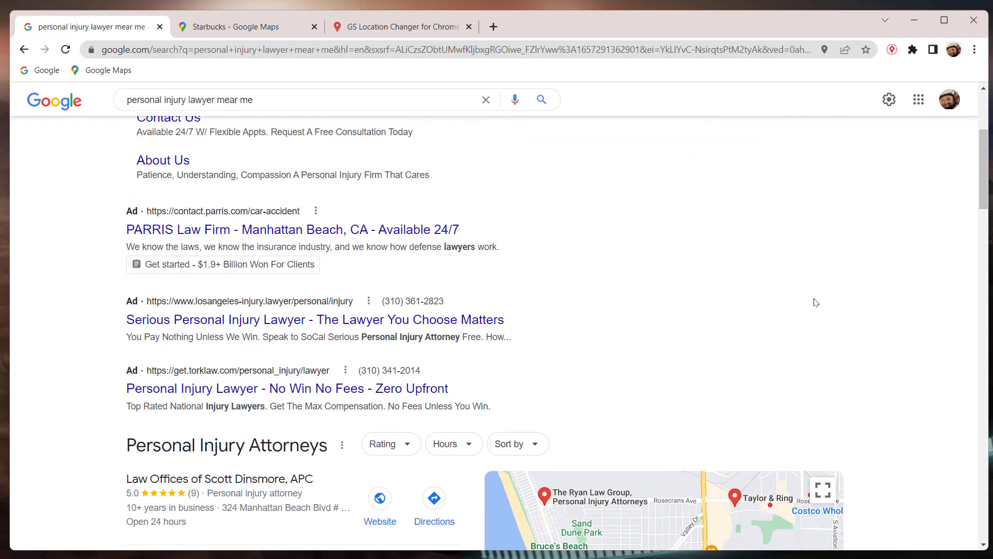
scroll(816, 302, "up", 4)
- Return to the Starbucks map, close its place details, and zoom the map out
left_click(267, 28)
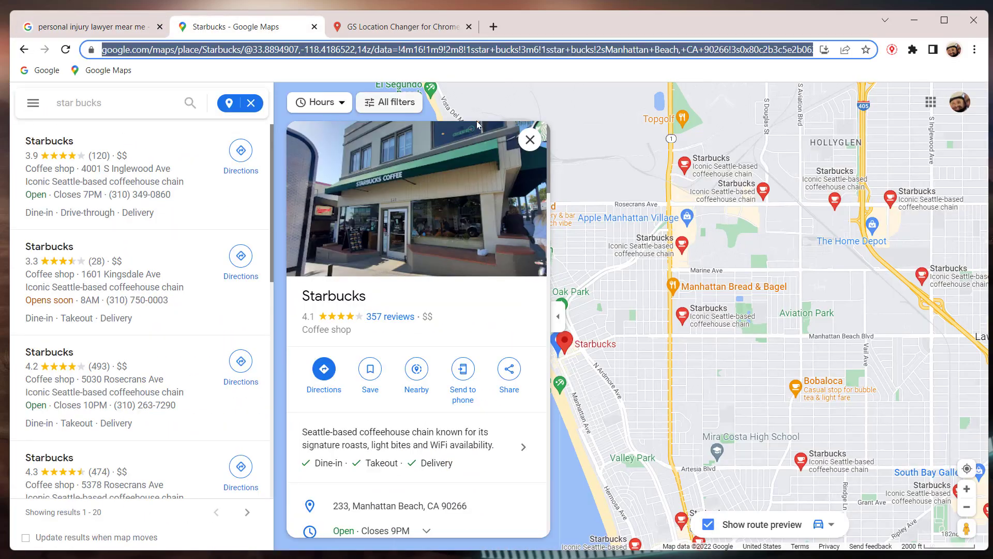
left_click(527, 139)
scroll(585, 306, "down", 3)
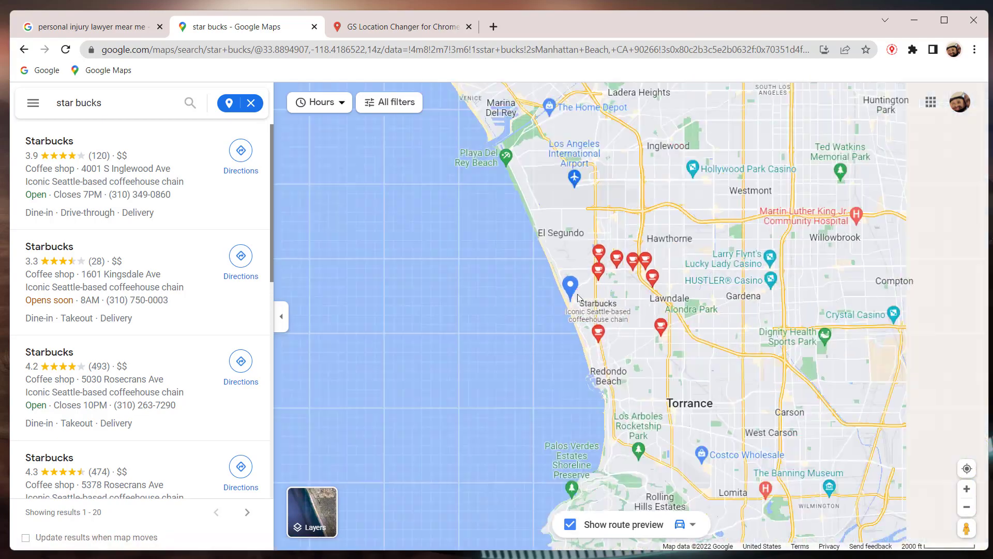
scroll(585, 305, "down", 2)
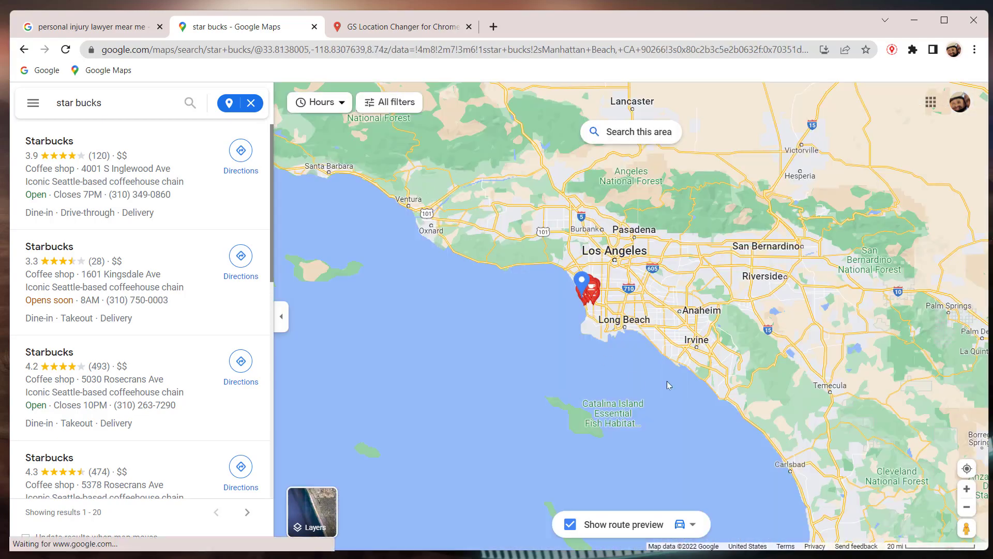
- Pan the map east from California across the US toward Florida
left_click_drag(713, 295, 498, 316)
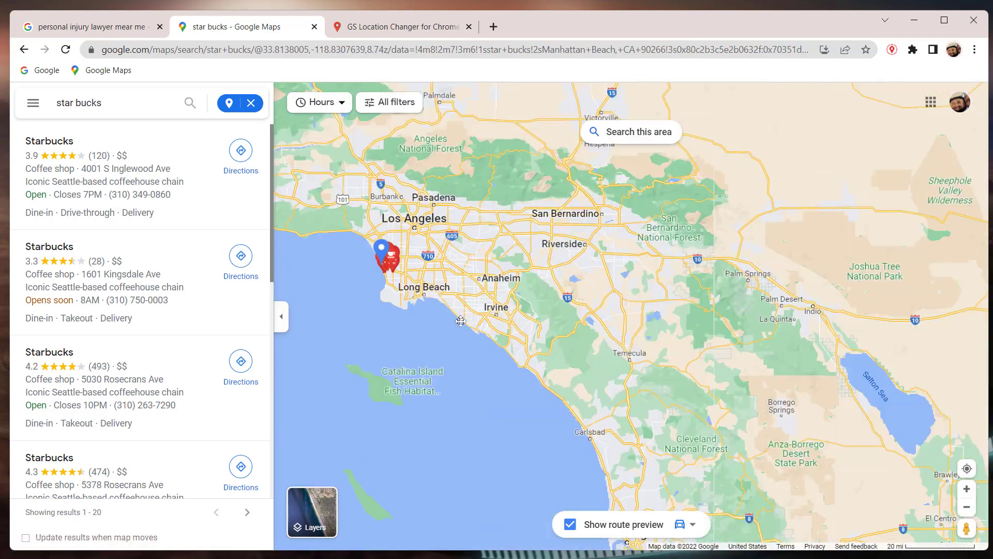
scroll(498, 315, "down", 3)
left_click_drag(776, 413, 534, 304)
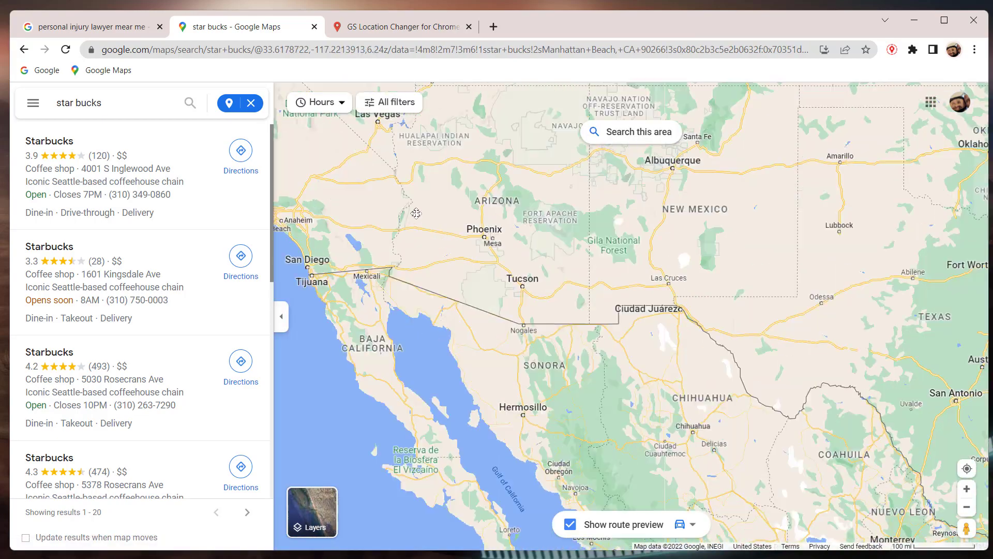
left_click_drag(916, 499, 559, 352)
left_click_drag(717, 413, 647, 381)
scroll(647, 382, "down", 1)
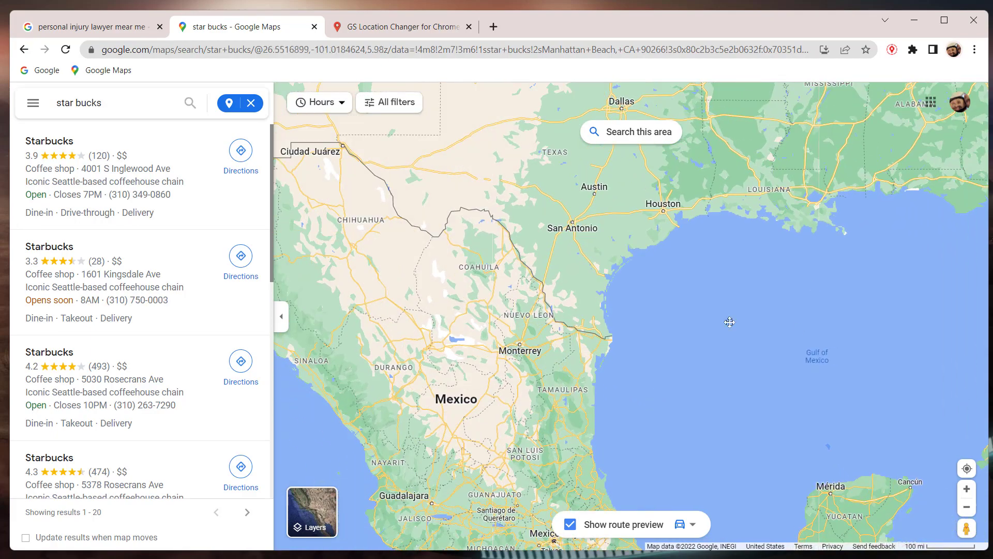
mouse_move(815, 297)
left_mouse_down()
mouse_move(616, 354)
mouse_move(764, 287)
left_mouse_up()
- Zoom in and centre the map on Cocoa and Merritt Island, Florida
scroll(764, 287, "up", 3)
scroll(770, 250, "up", 3)
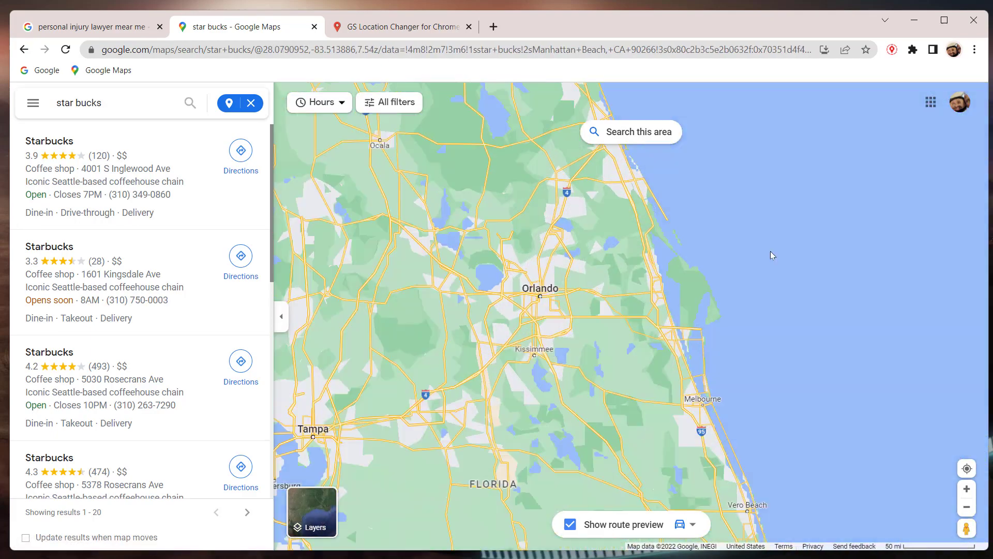
scroll(755, 247, "up", 2)
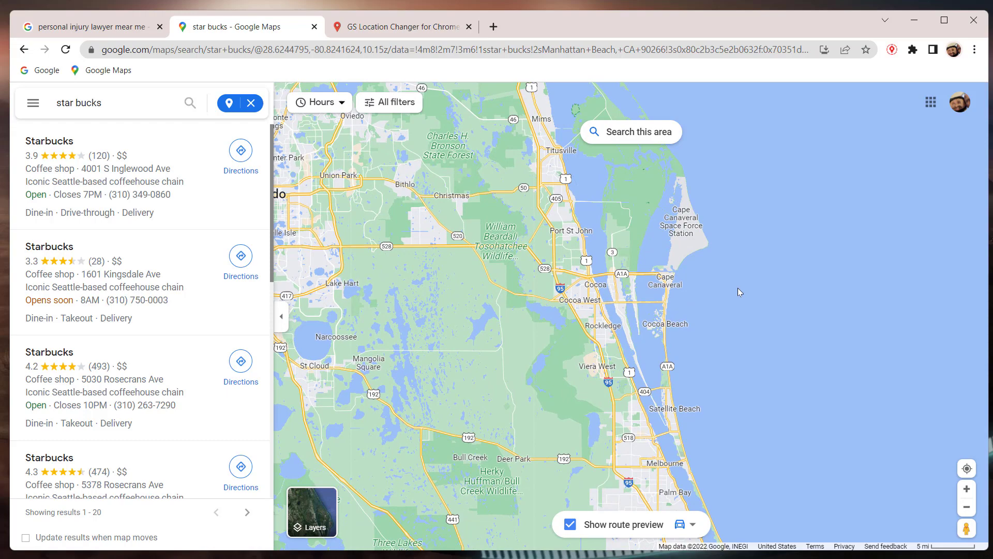
scroll(725, 284, "up", 3)
left_click_drag(734, 291, 732, 367)
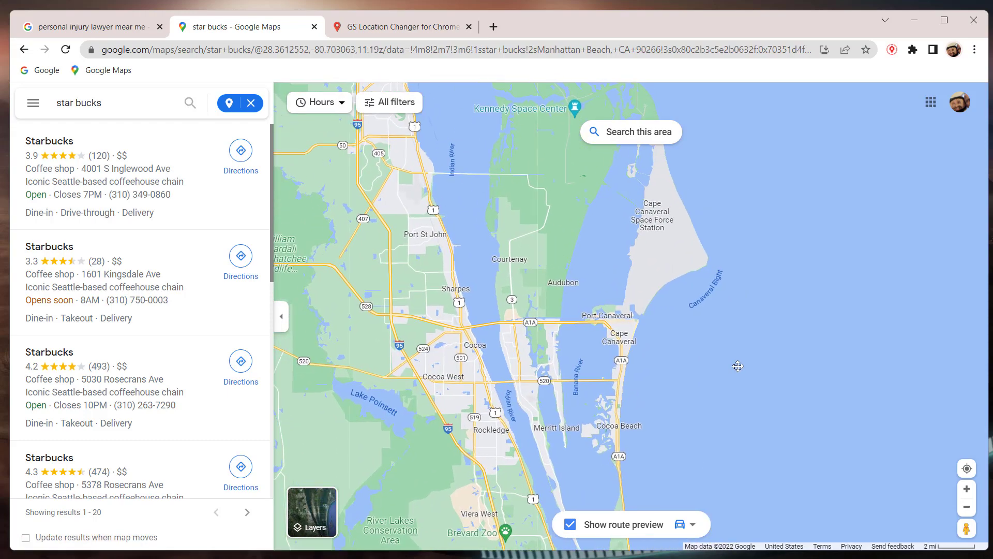
left_click_drag(496, 344, 543, 327)
scroll(542, 326, "down", 2)
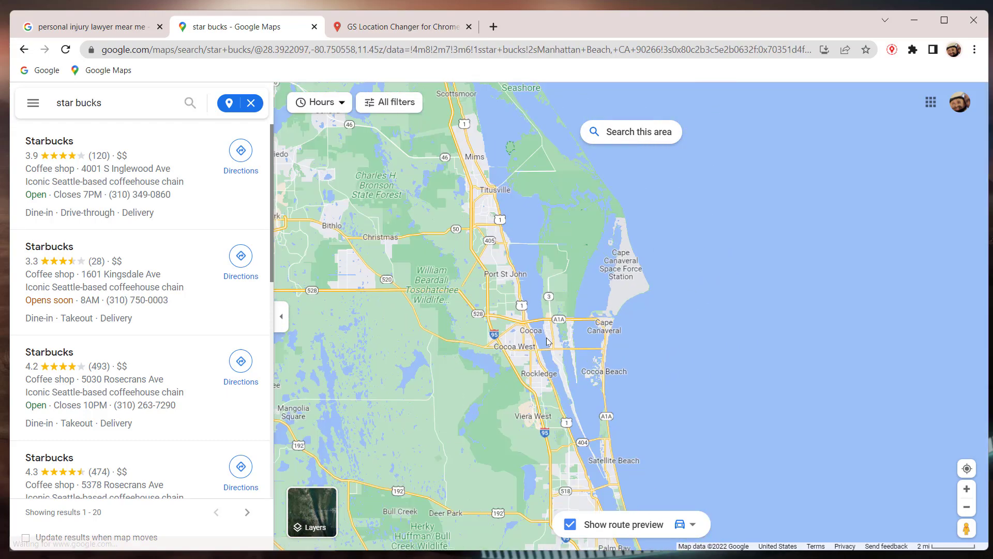
- Search 'star bucks' around Cocoa and copy the 250 Crockett Blvd, Merritt Island store address
left_click(534, 341)
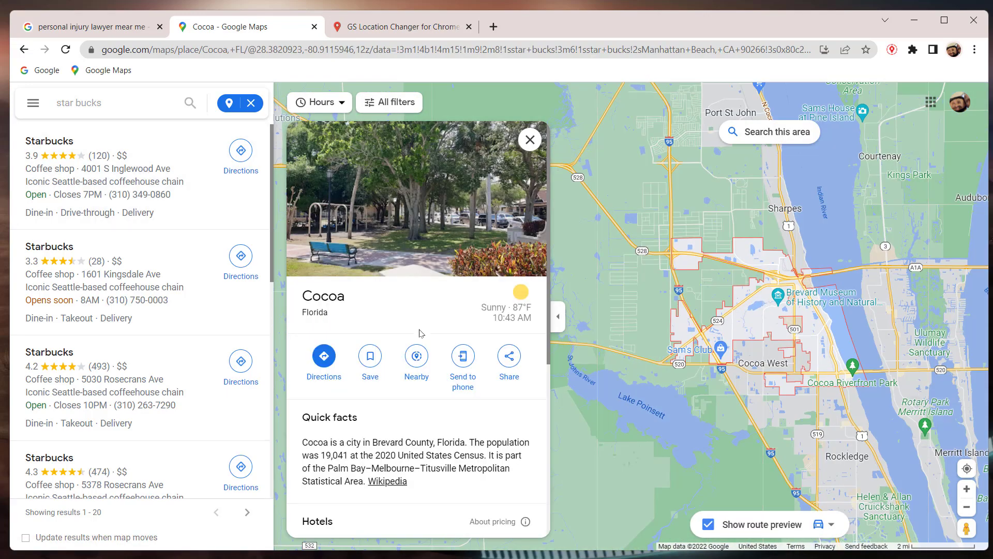
left_click(416, 357)
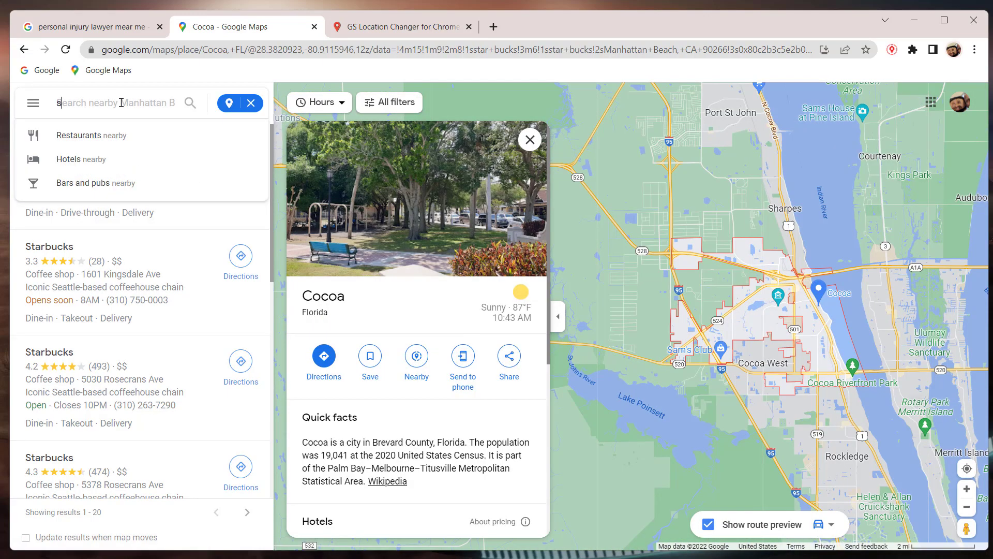
type("tar bucks")
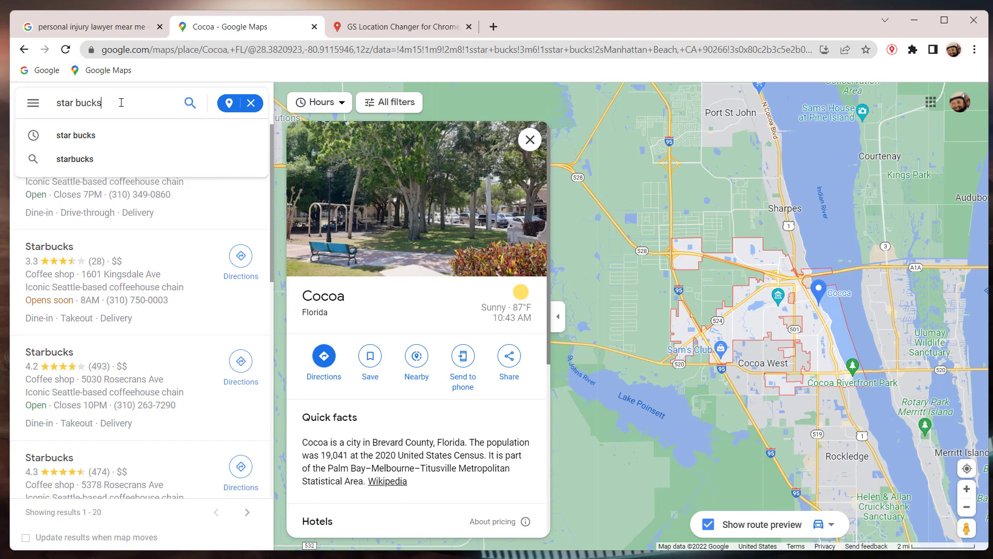
key("Return")
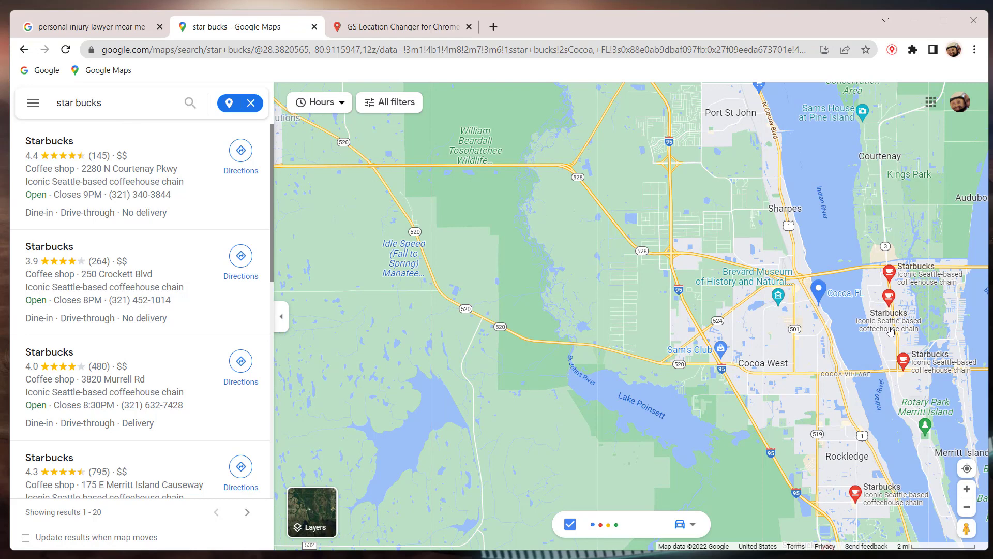
left_click(890, 332)
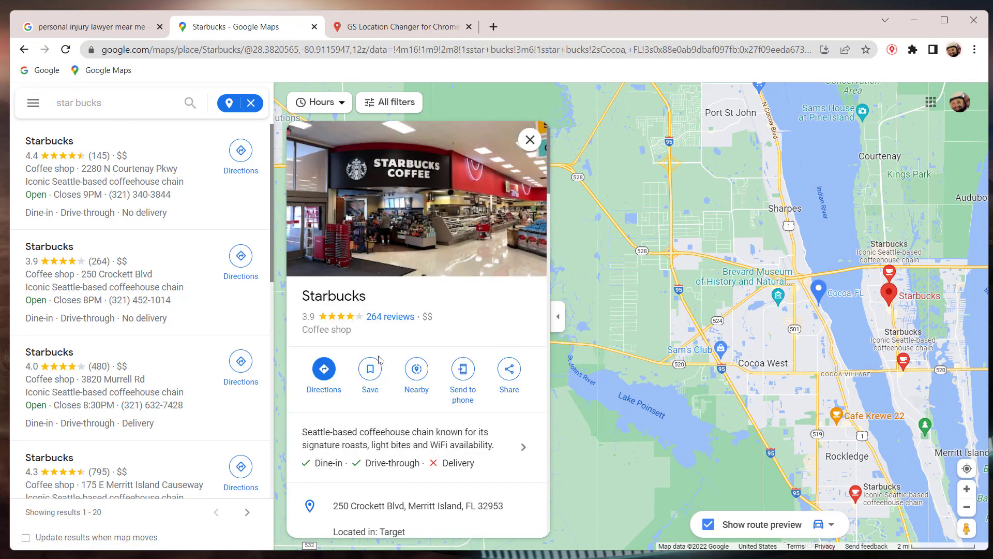
left_click(526, 511)
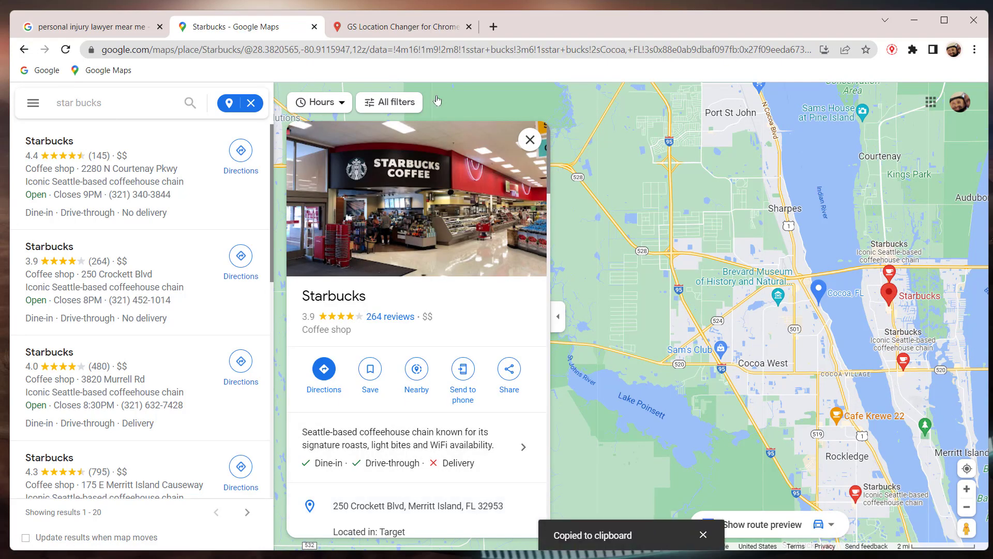
left_click(891, 50)
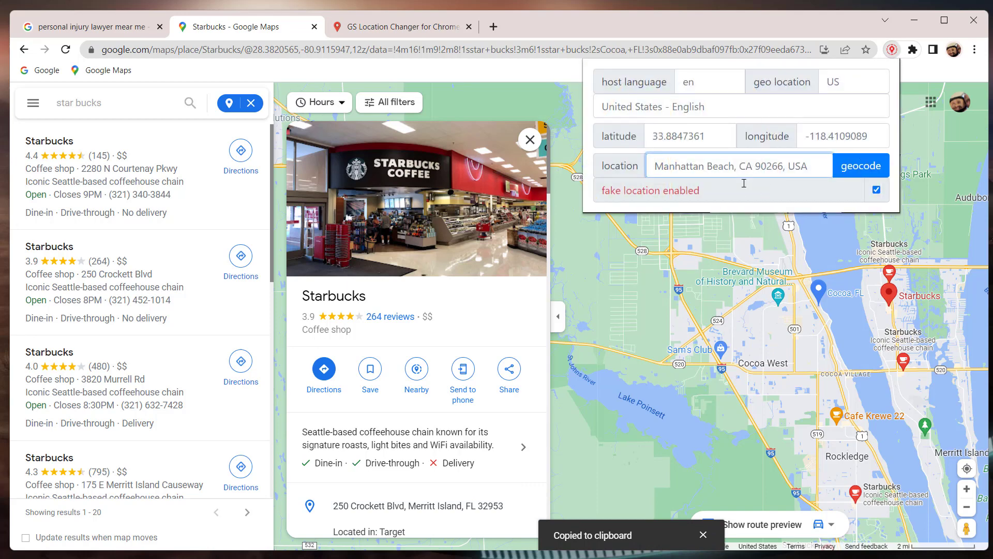
key("ctrl+v")
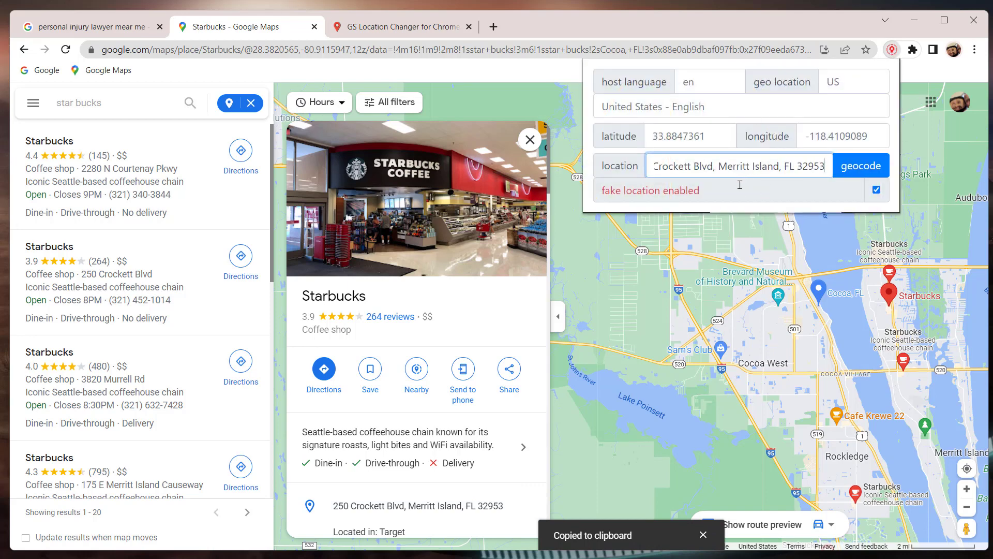
left_click(861, 166)
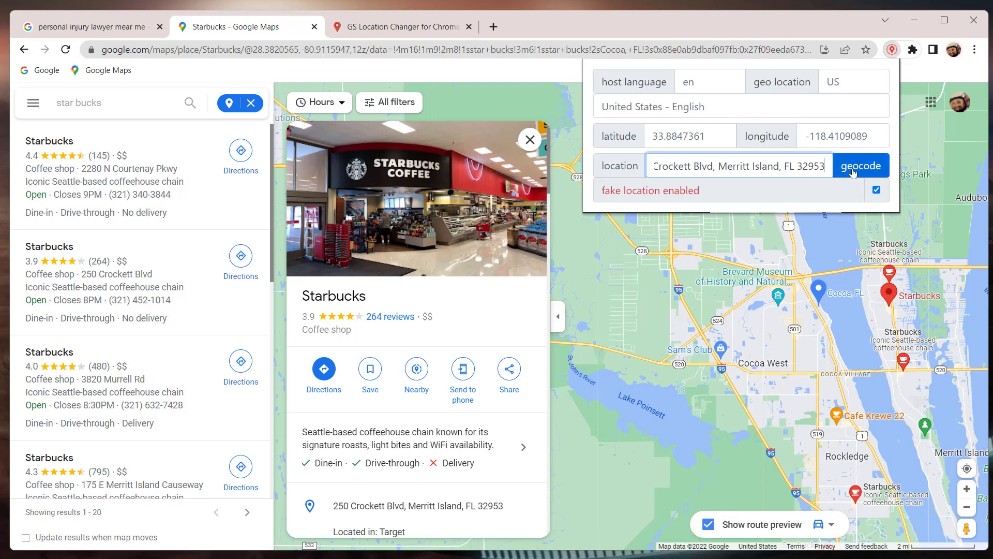
left_click(157, 34)
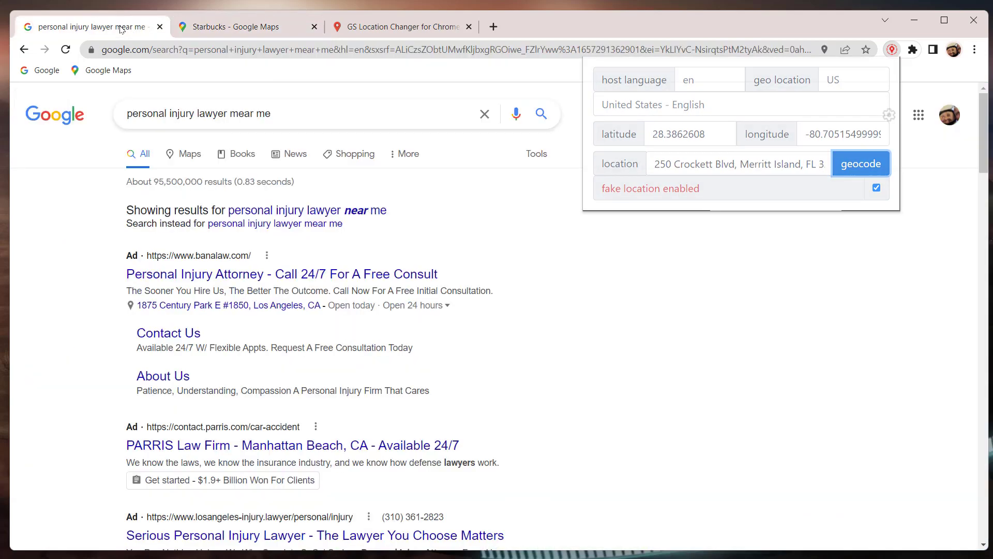
- Search 'pizza near me' and scroll through the Merritt Island pizzeria results
triple_click(308, 117)
type("pizz")
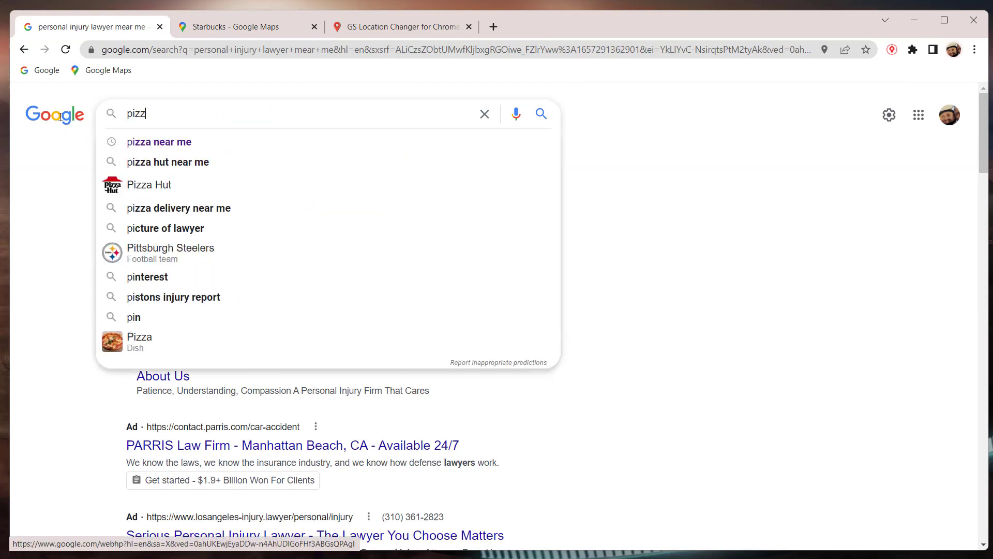
type("a near me")
key("Return")
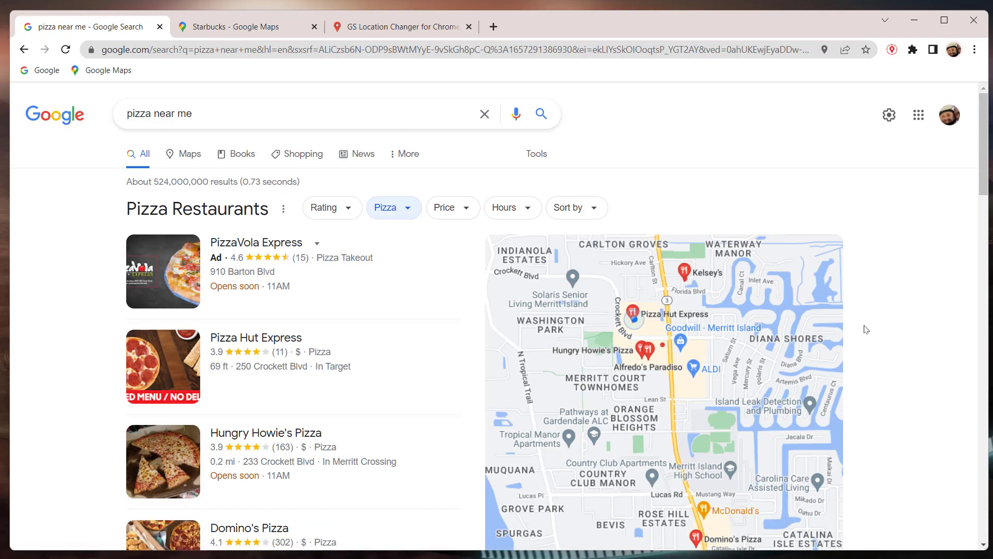
scroll(899, 315, "down", 1)
scroll(899, 321, "down", 5)
scroll(897, 324, "up", 5)
scroll(884, 320, "down", 4)
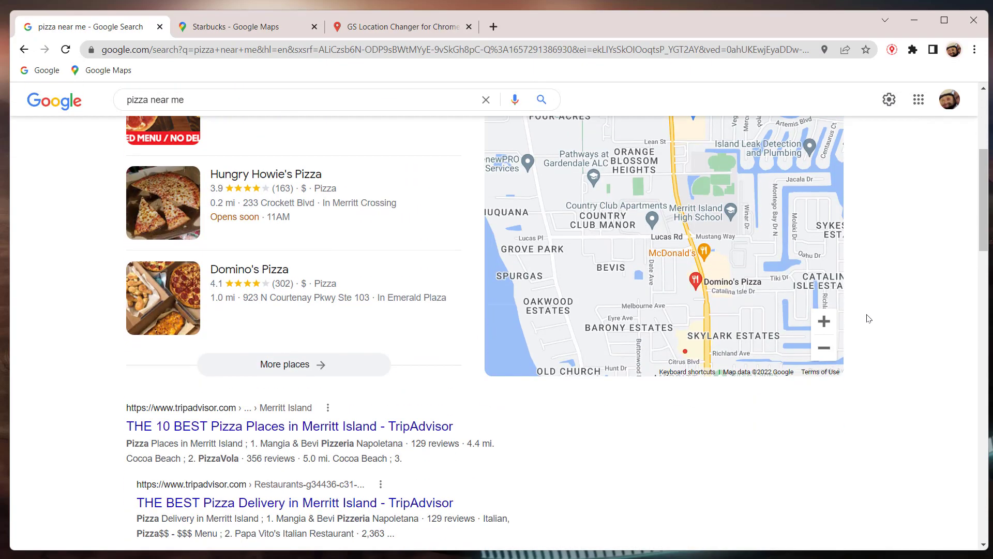
scroll(722, 280, "up", 1)
scroll(722, 279, "down", 1)
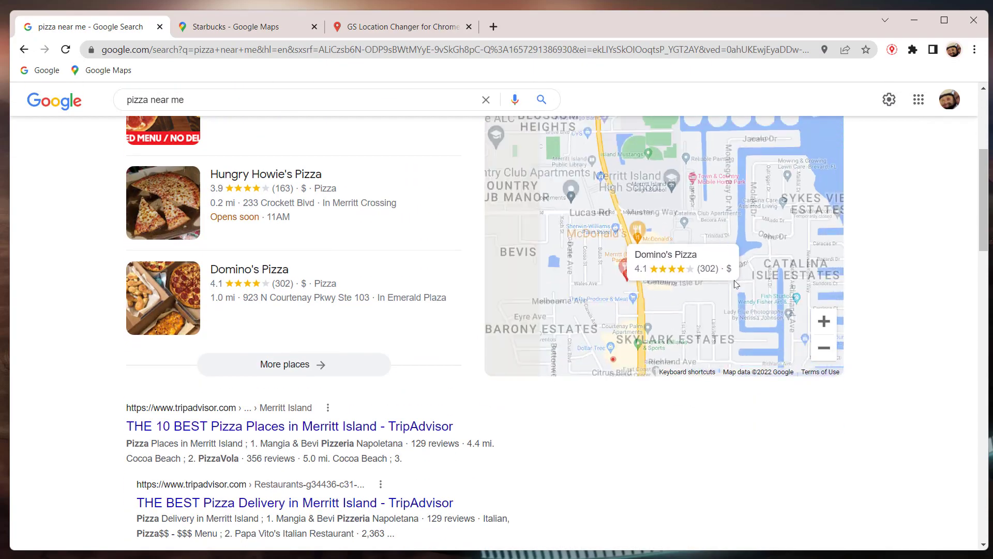
scroll(723, 280, "down", 1)
scroll(722, 280, "down", 2)
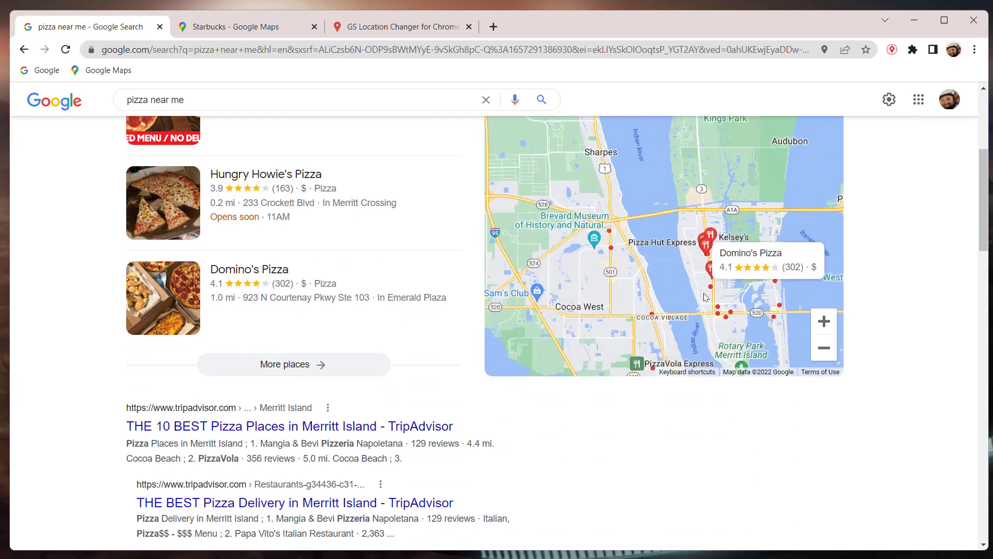
- Search 'personal injury layer near me' and check the footer shows Merritt Island as location
left_click_drag(185, 100, 41, 91)
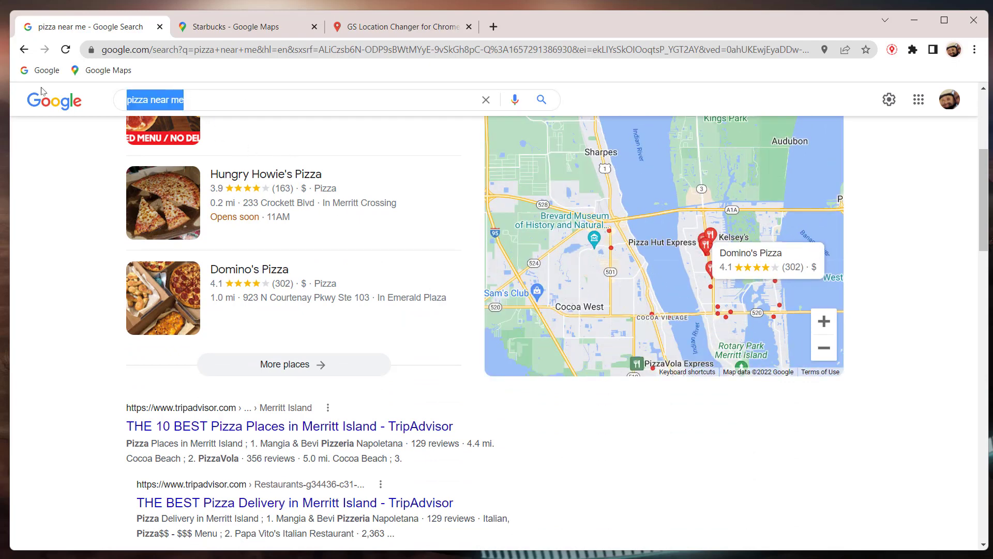
type("personal")
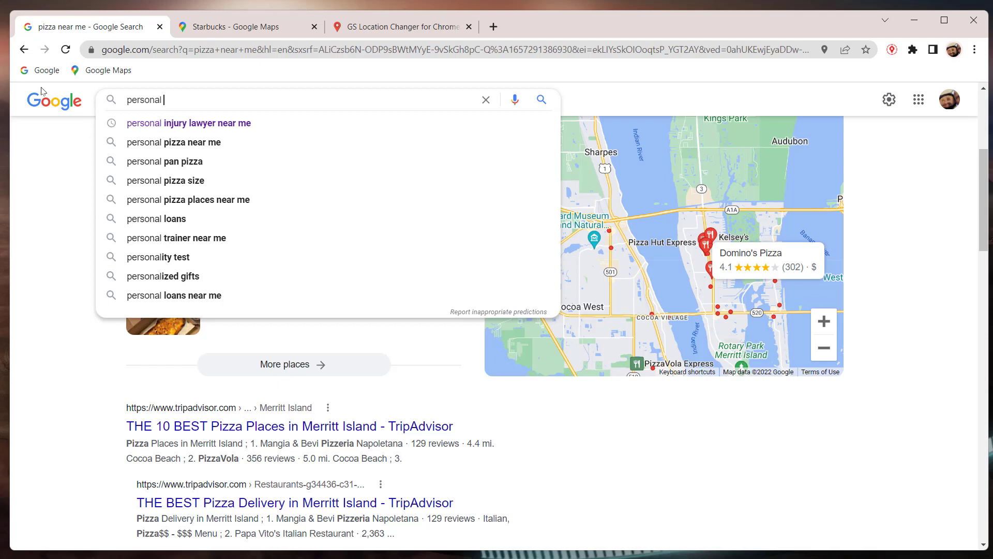
type(" injury la")
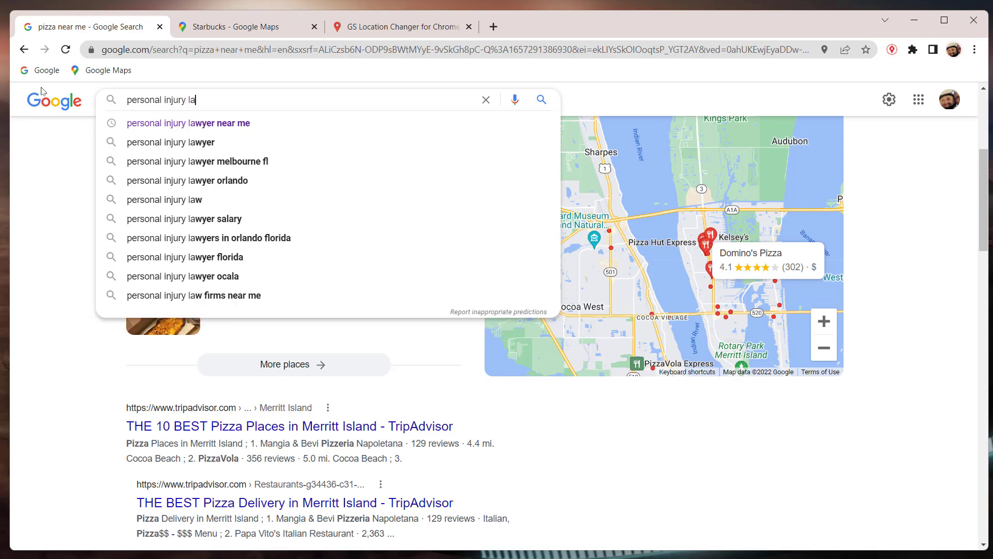
type("yer near me")
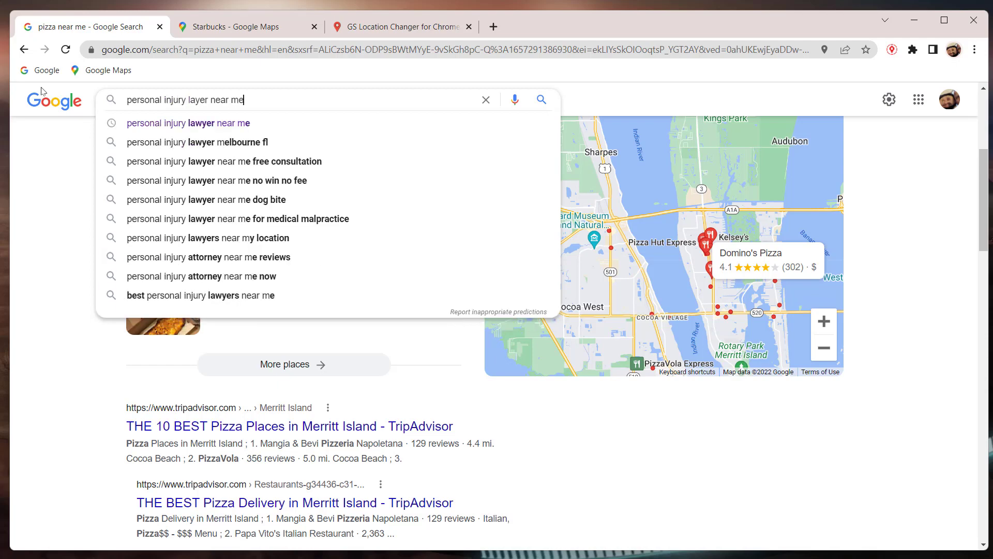
key("Return")
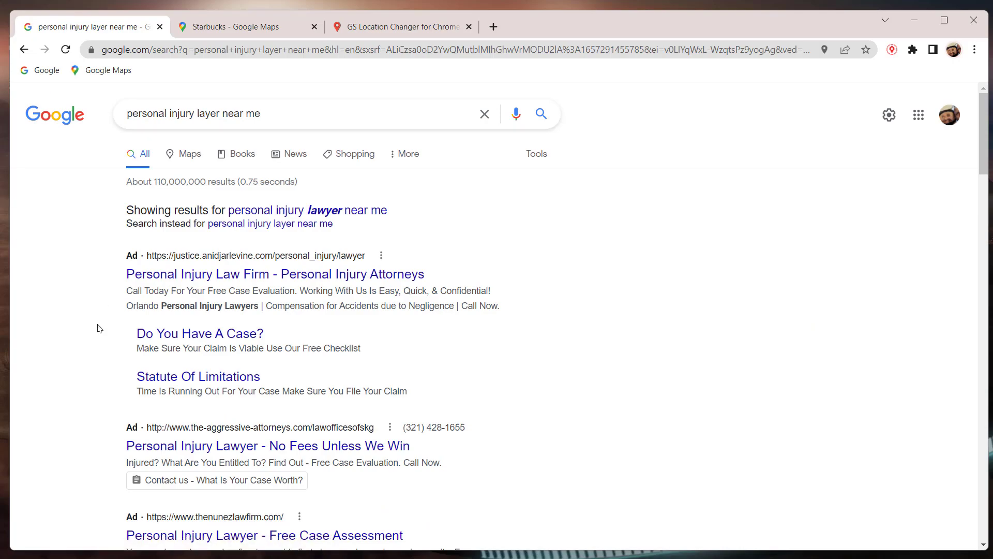
scroll(72, 294, "down", 7)
scroll(62, 290, "down", 3)
scroll(59, 292, "up", 2)
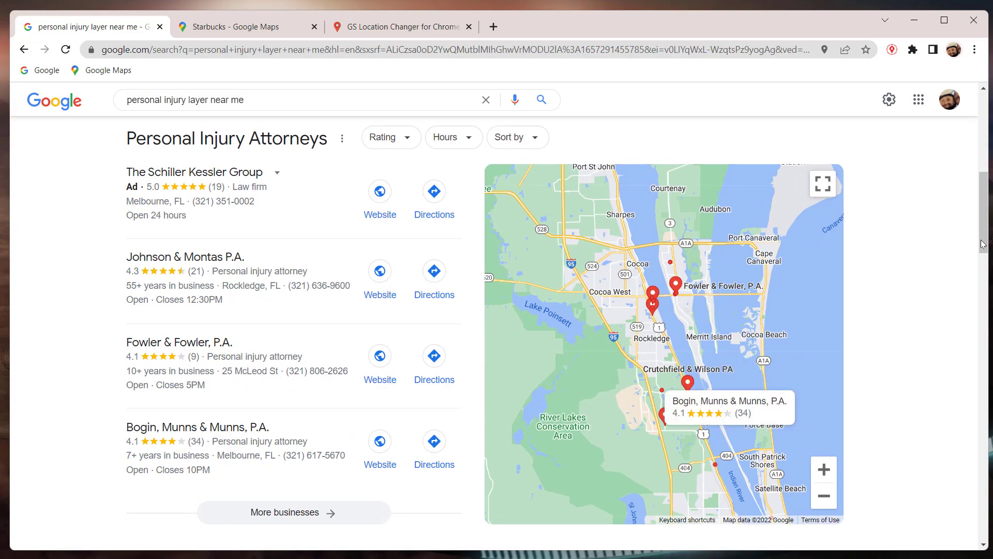
left_click_drag(983, 244, 983, 531)
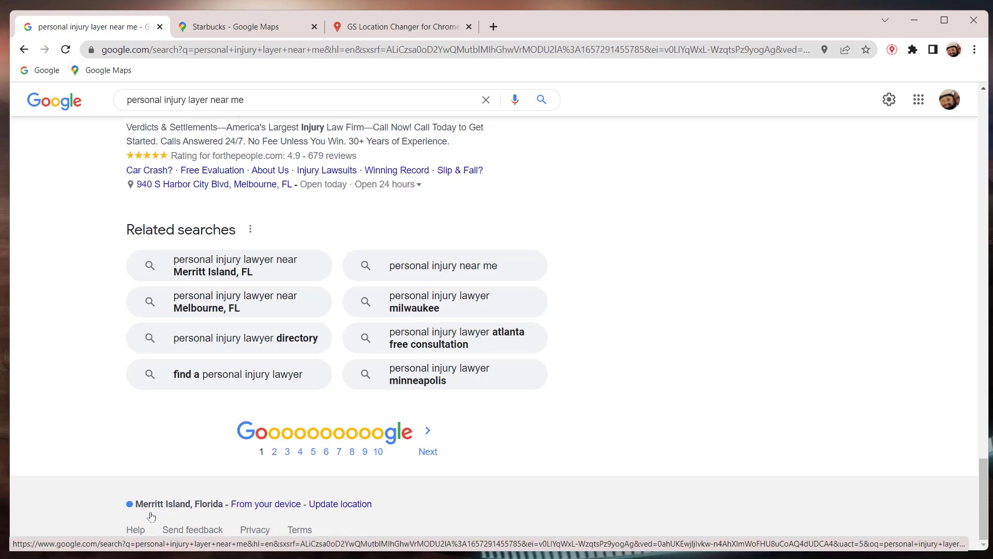
scroll(947, 517, "up", 1)
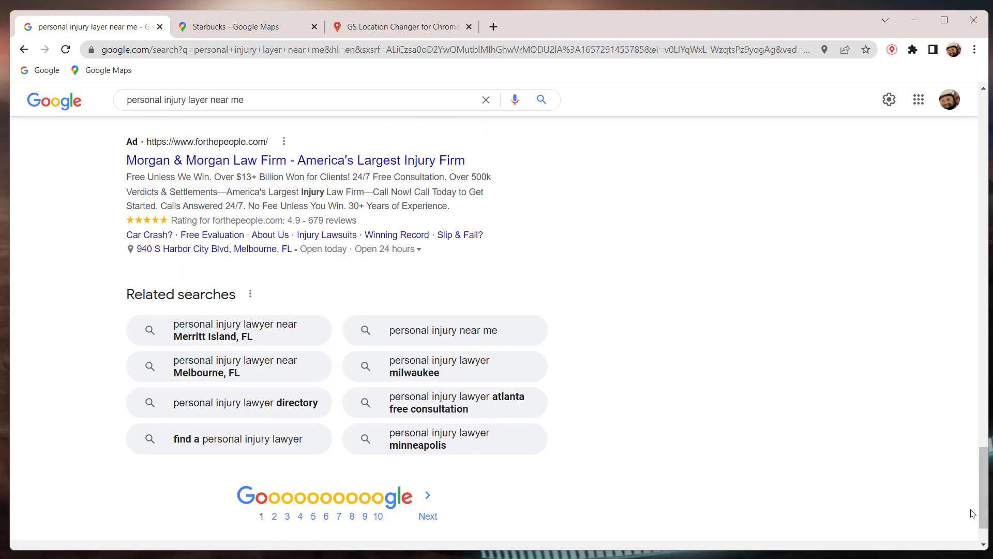
left_click_drag(982, 509, 974, 149)
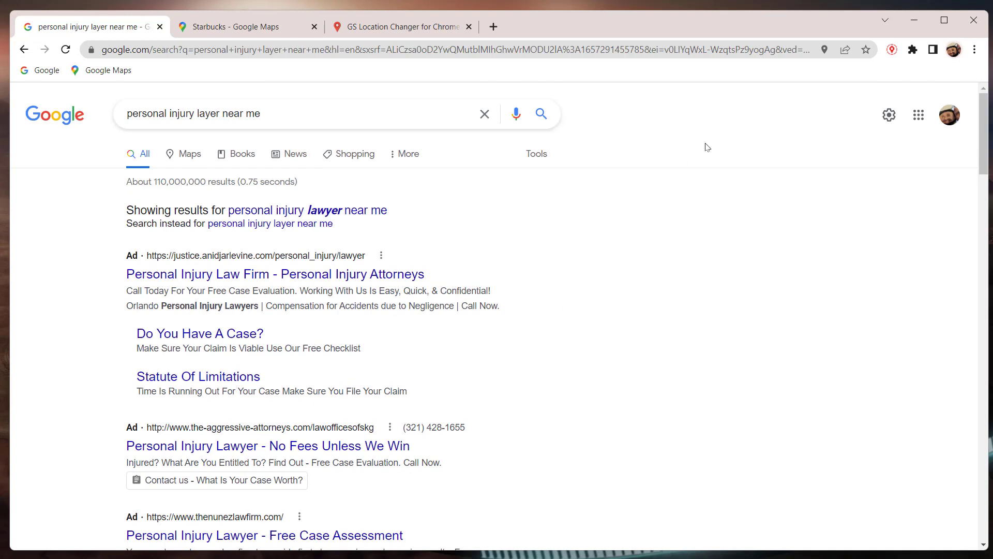
- Uncheck 'fake location enabled' in the GS Location Changer popup
left_click(892, 50)
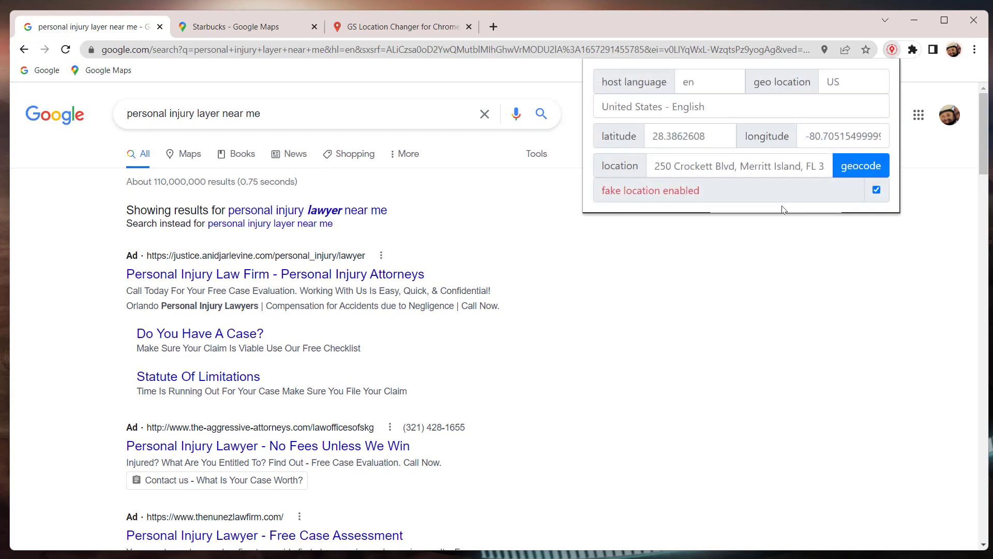
left_click(875, 191)
left_click(681, 294)
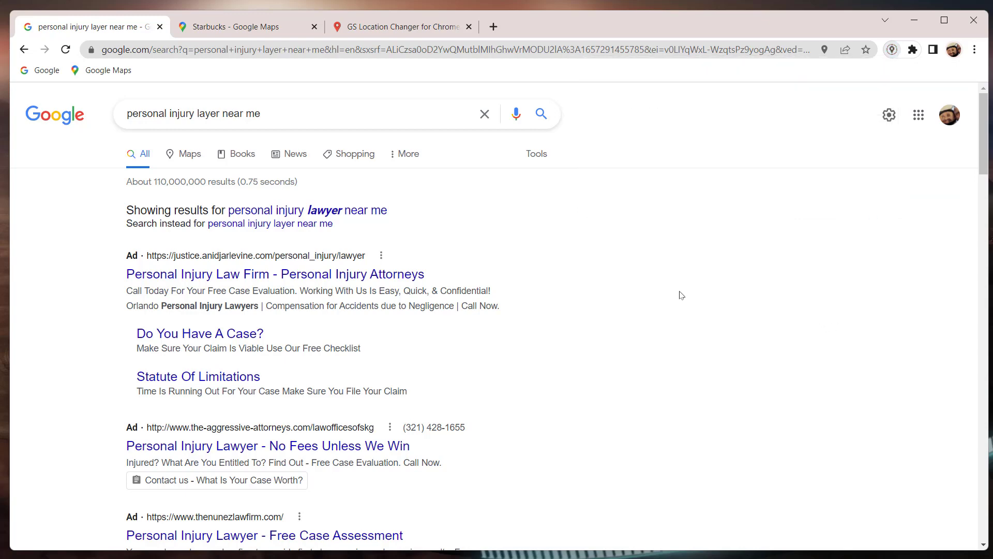
- Go to the GS Location Changer article and scroll back to its top
left_click(371, 27)
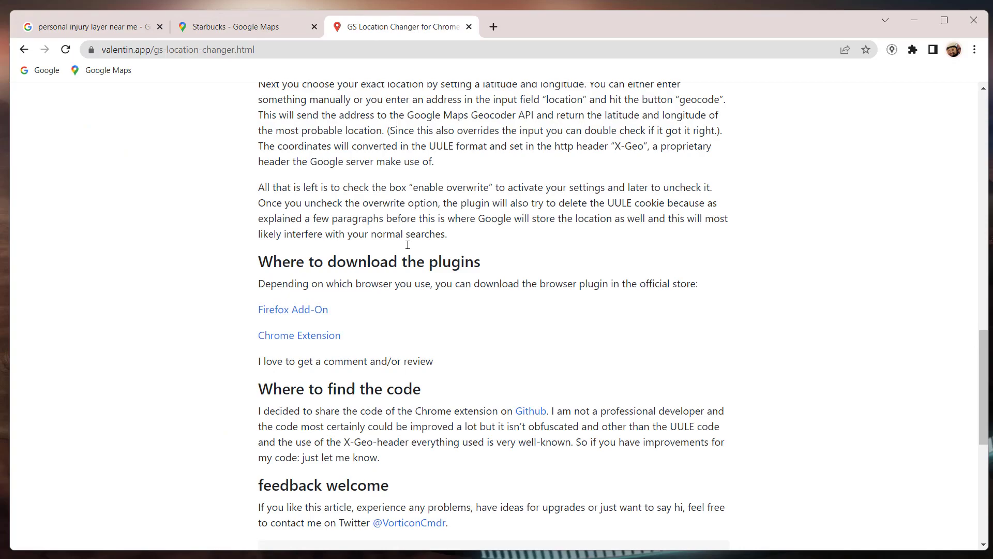
scroll(408, 244, "up", 15)
scroll(414, 247, "up", 15)
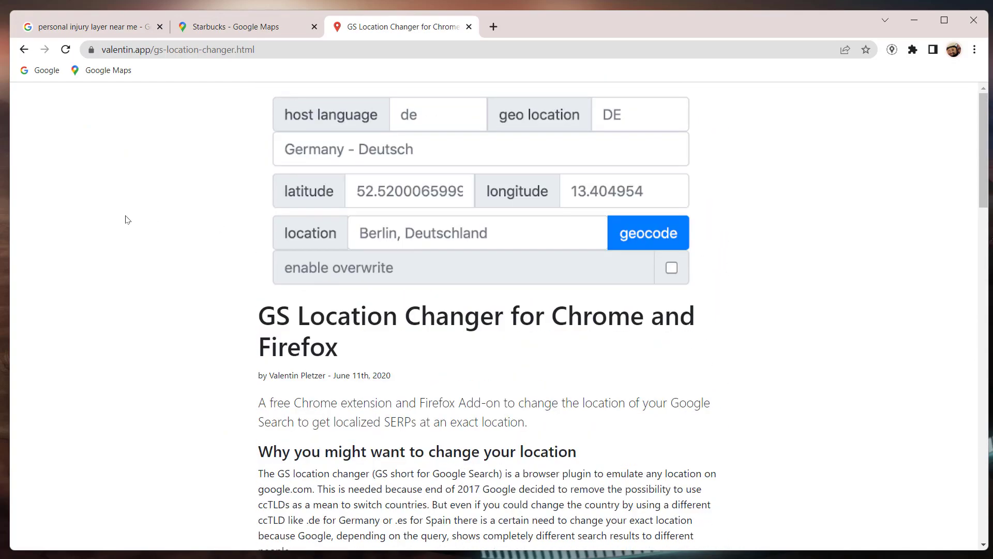